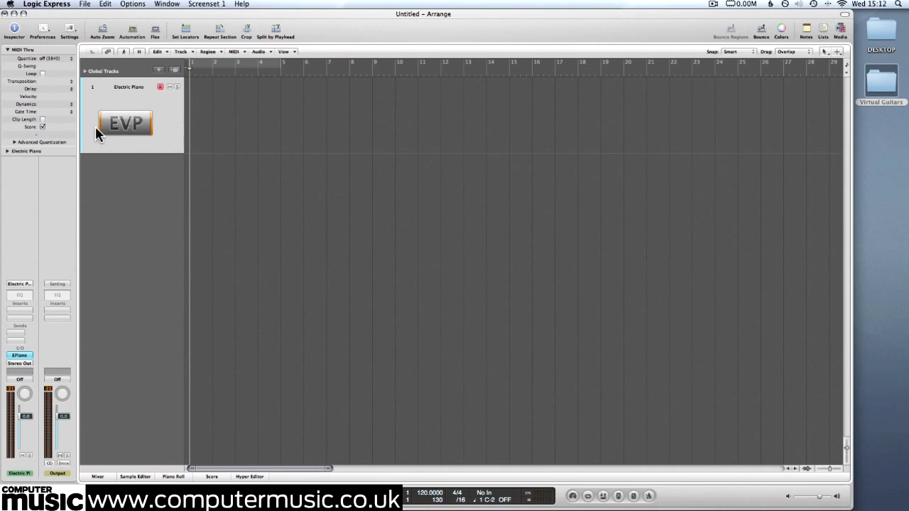
Replace the EPiano instrument on the Electric Piano track with the Camel Audio Alchemy plug-in.
click(20, 356)
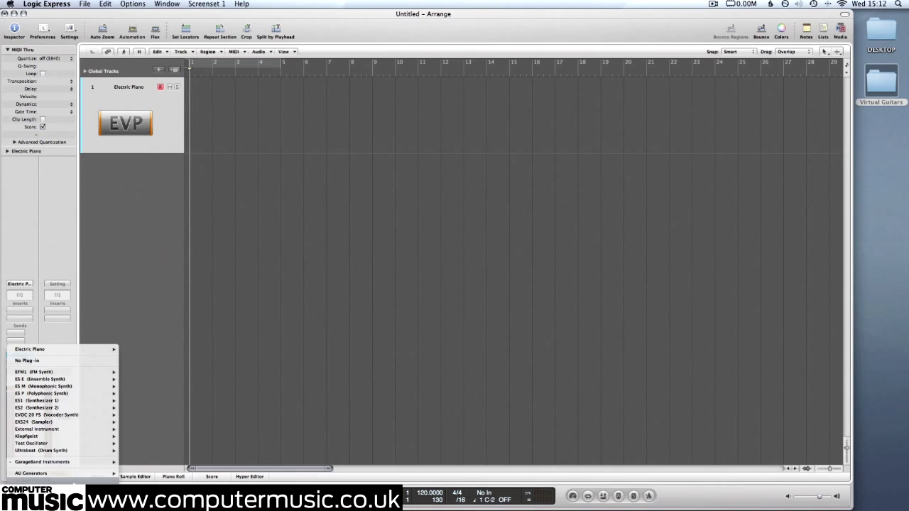
mouse_move(32, 480)
mouse_move(189, 400)
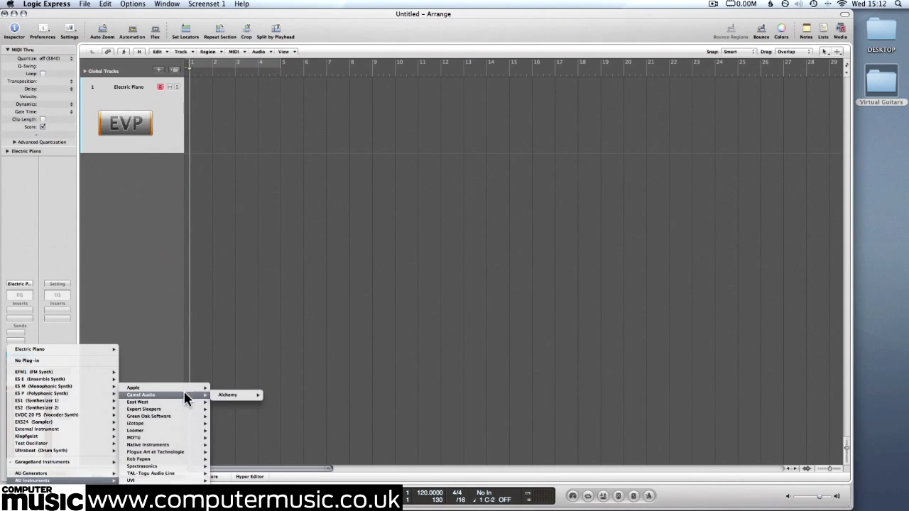
click(277, 398)
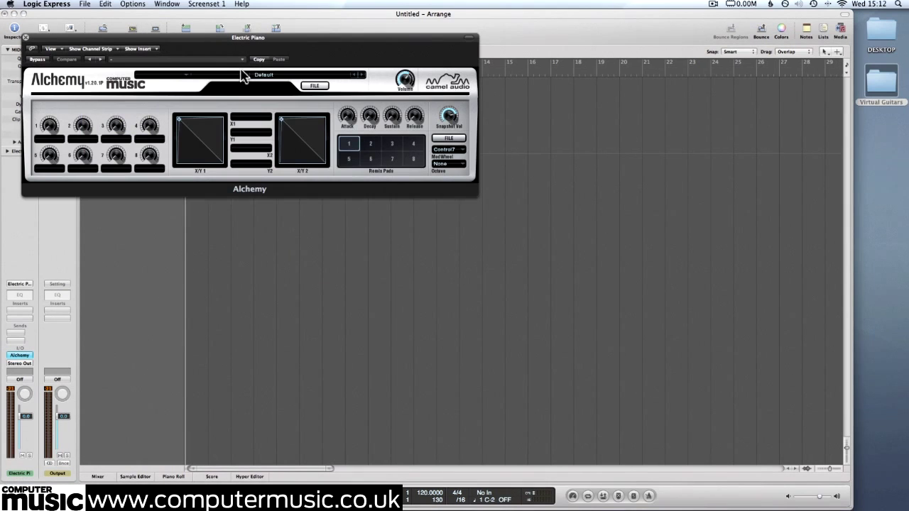
Load the Electric Bass preset from Alchemy's Factory Bass category.
click(244, 76)
click(256, 91)
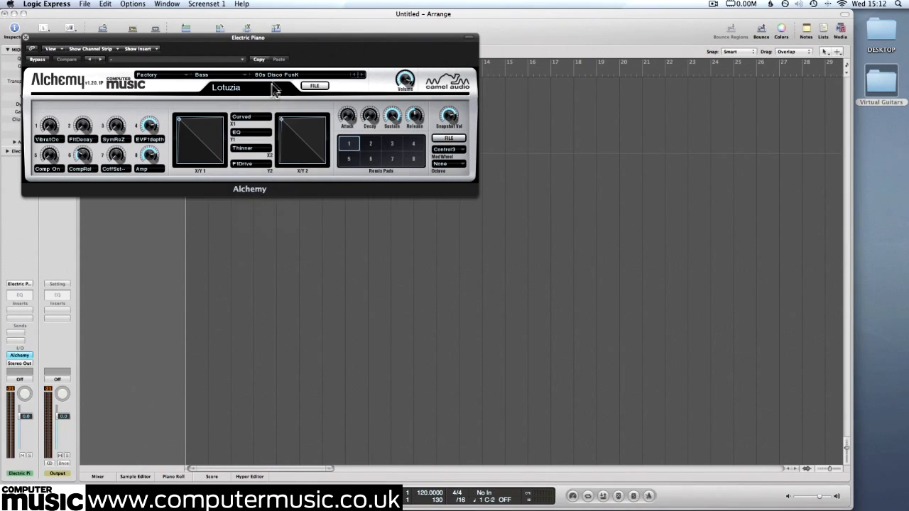
click(279, 76)
click(306, 177)
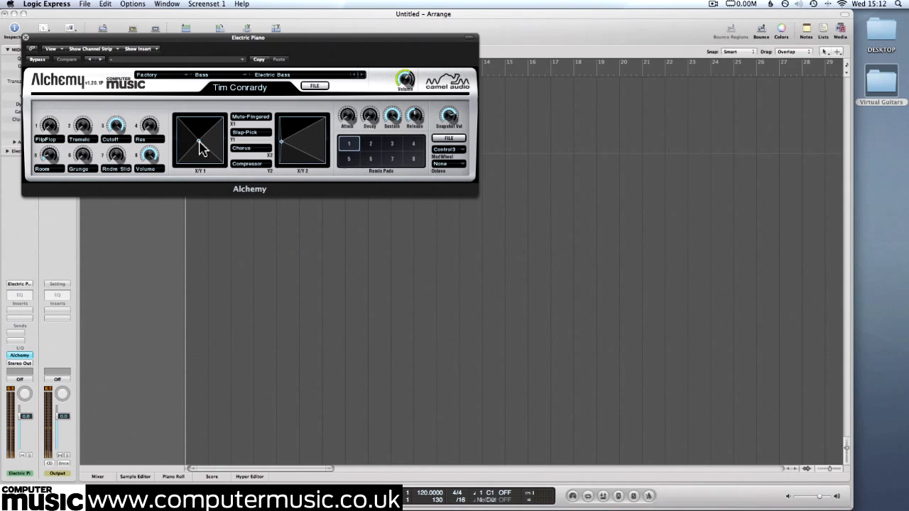
Import 1 Bass MIDI.mid from the 6 Bass Guitar folder in Virtual Guitars onto the Electric Piano track at bar 1.
double_click(881, 85)
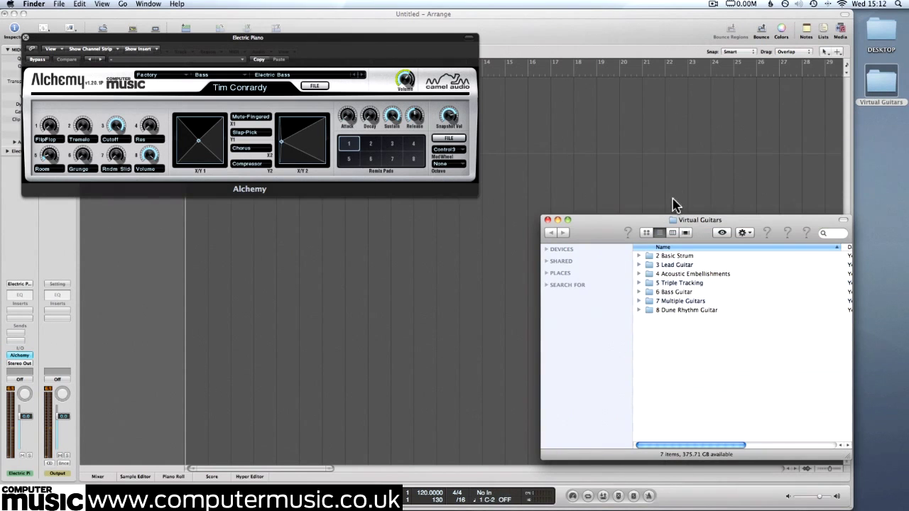
double_click(676, 293)
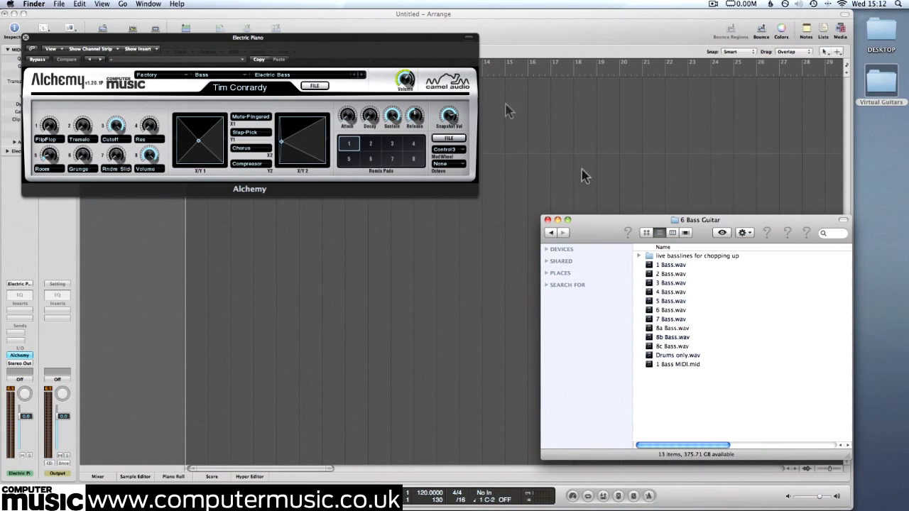
drag(414, 40, 427, 225)
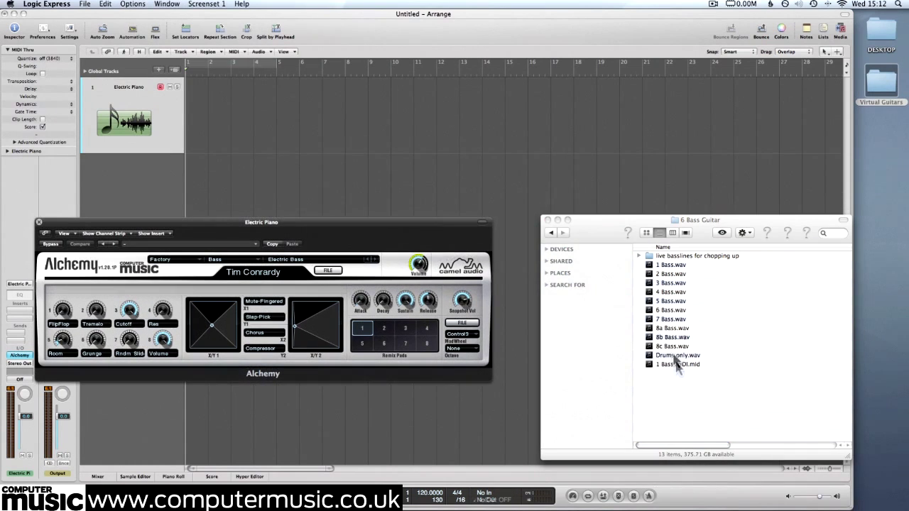
drag(677, 369, 223, 98)
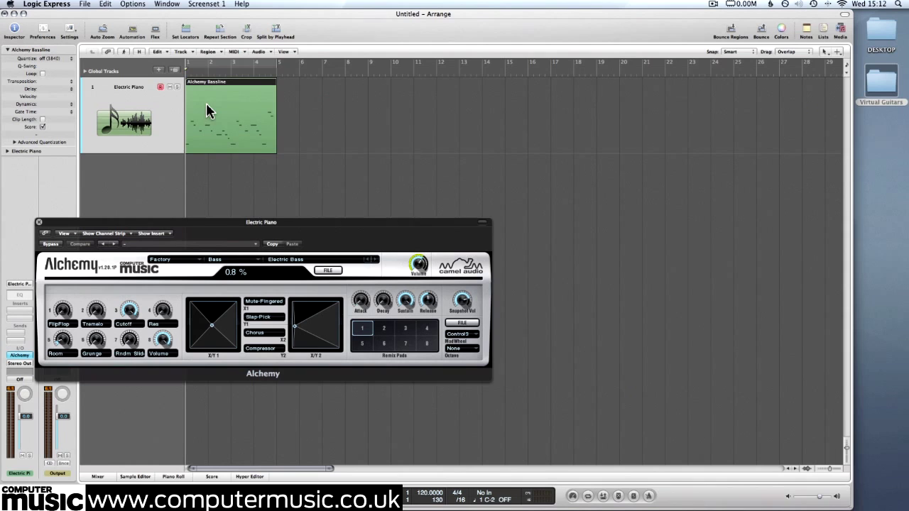
Loop and audition the four-bar bassline, and move Alchemy's X/Y 1 pad point to its upper-left corner.
click(273, 61)
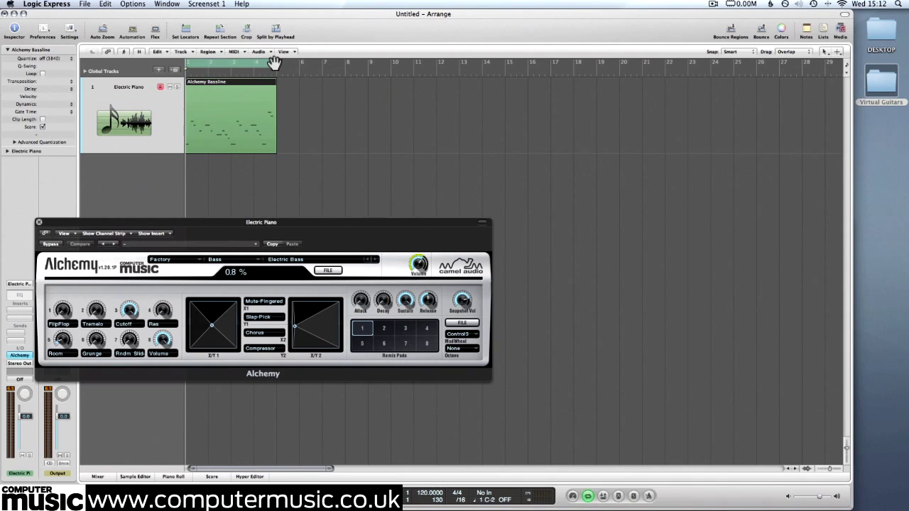
key(space)
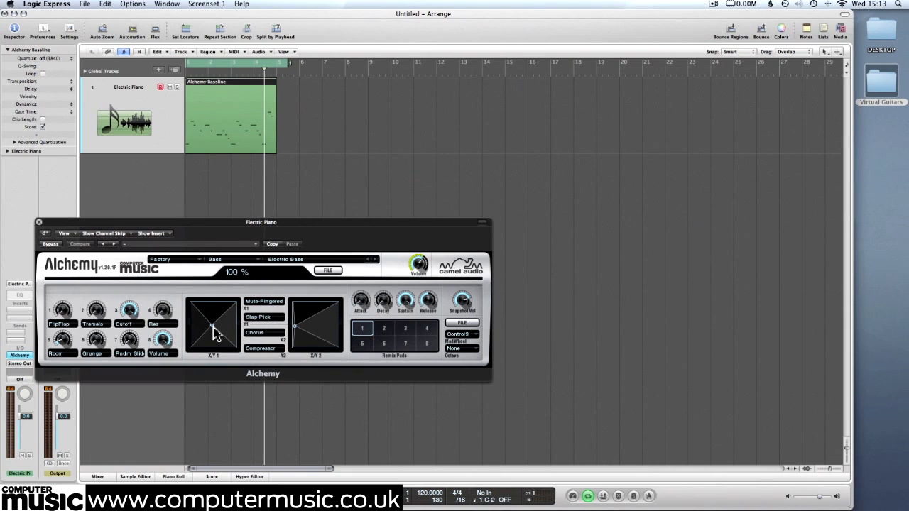
drag(214, 330, 194, 305)
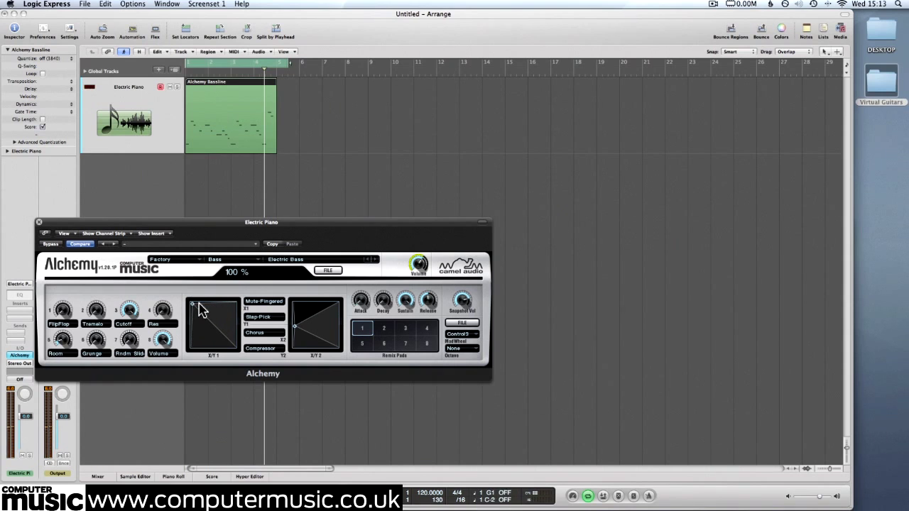
drag(203, 228, 460, 183)
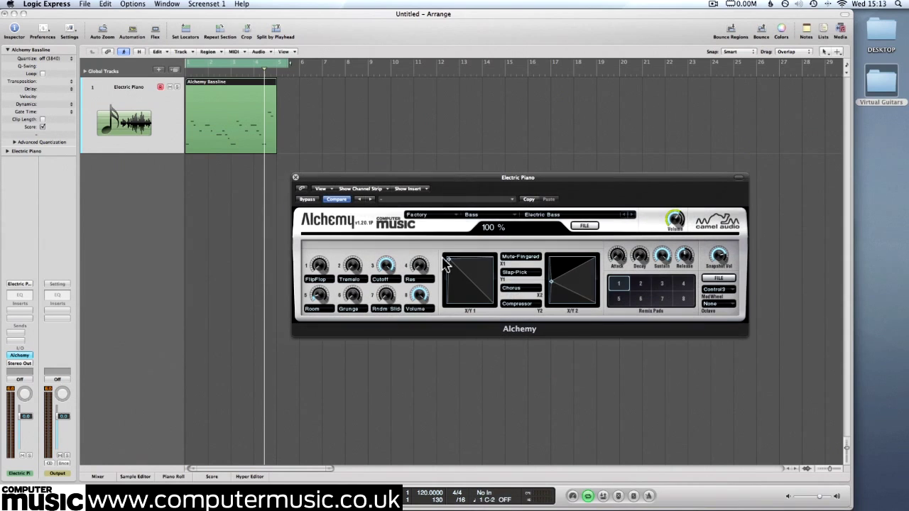
Enlarge the Electric Piano track and show its automation for Alchemy's XyPad1x parameter.
drag(83, 156, 84, 163)
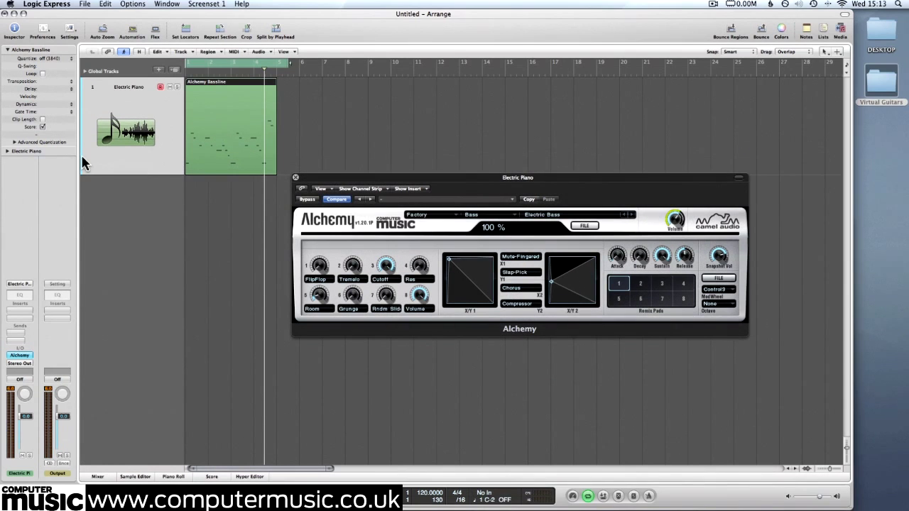
key(a)
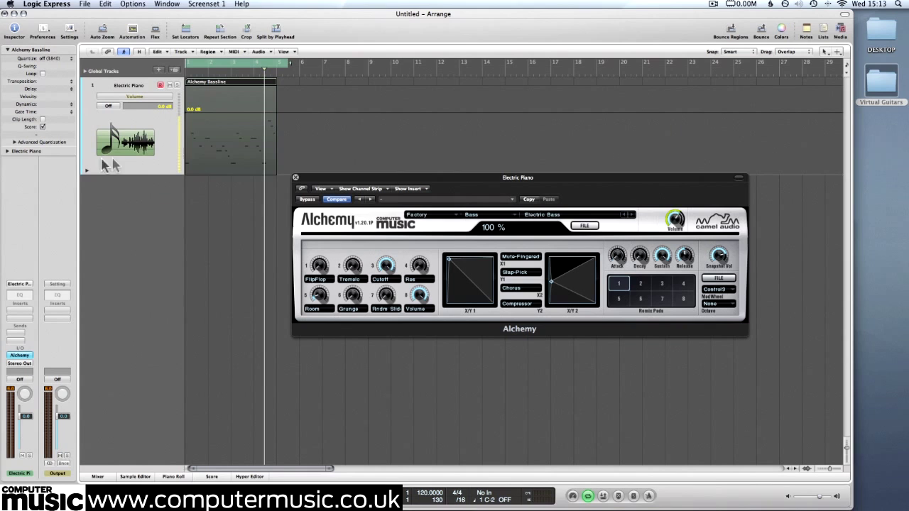
click(138, 99)
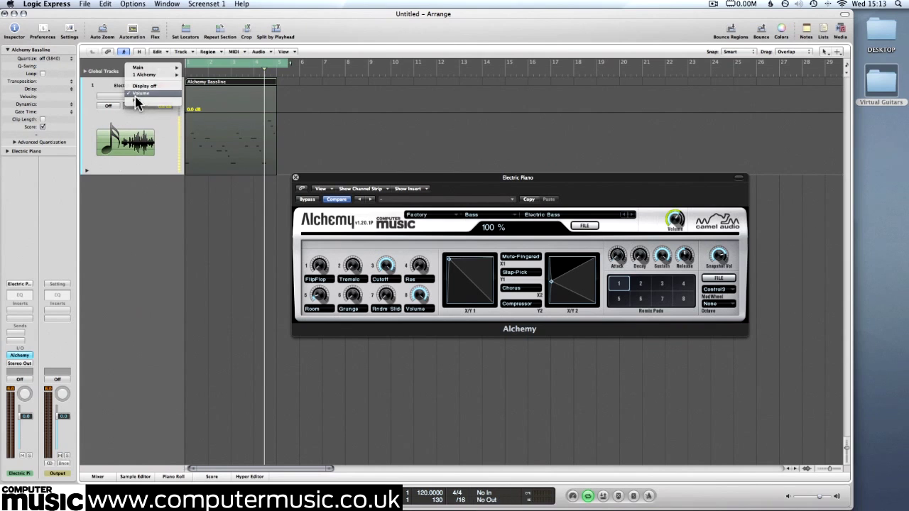
mouse_move(149, 74)
scroll(201, 206, down, 20)
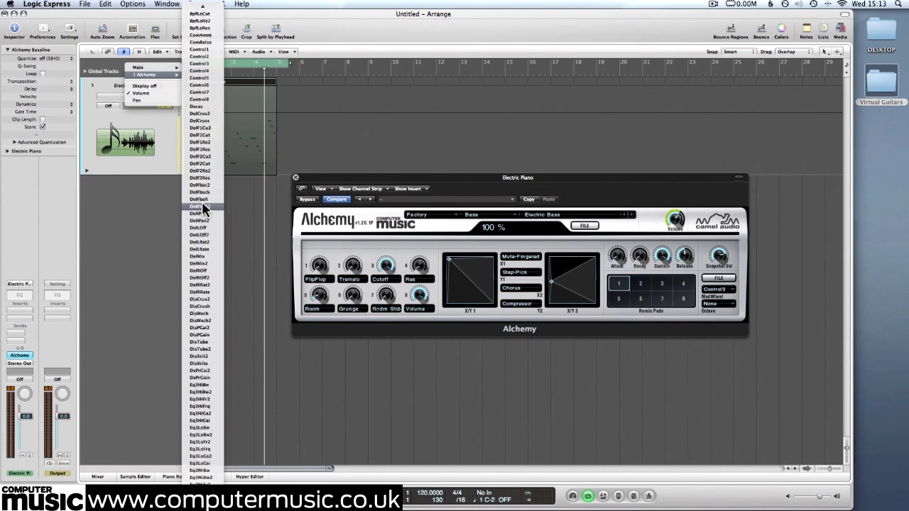
scroll(202, 213, down, 8)
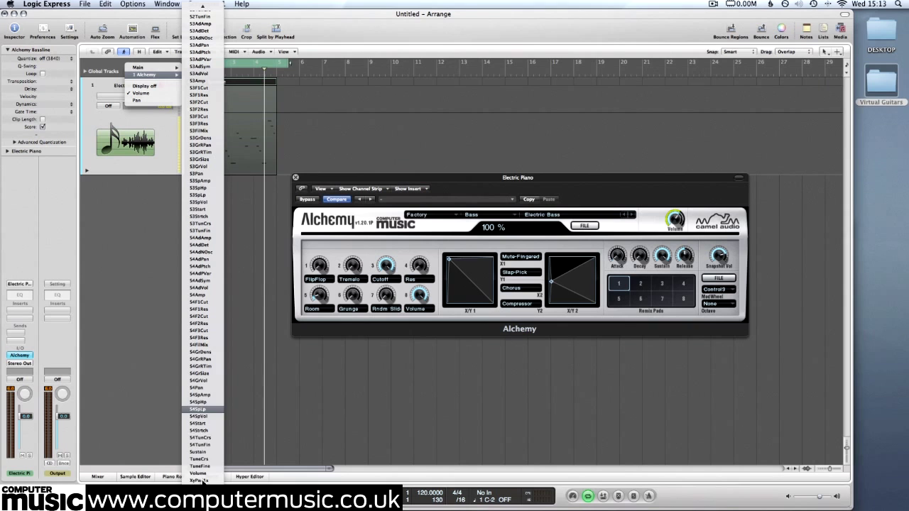
click(199, 481)
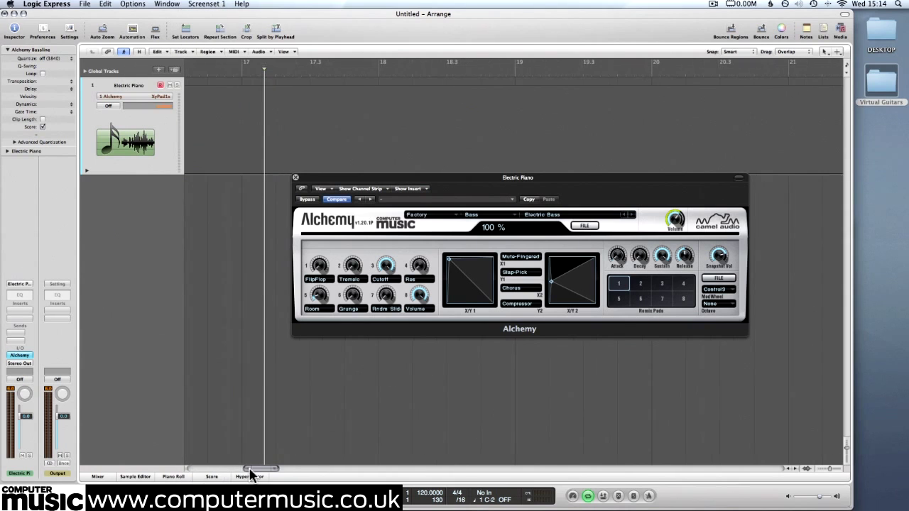
Draw XyPad1x automation across bar 1, alternating between about 0.69 and 0.06 and ending on a peak of about 0.91.
drag(421, 178, 390, 245)
click(213, 154)
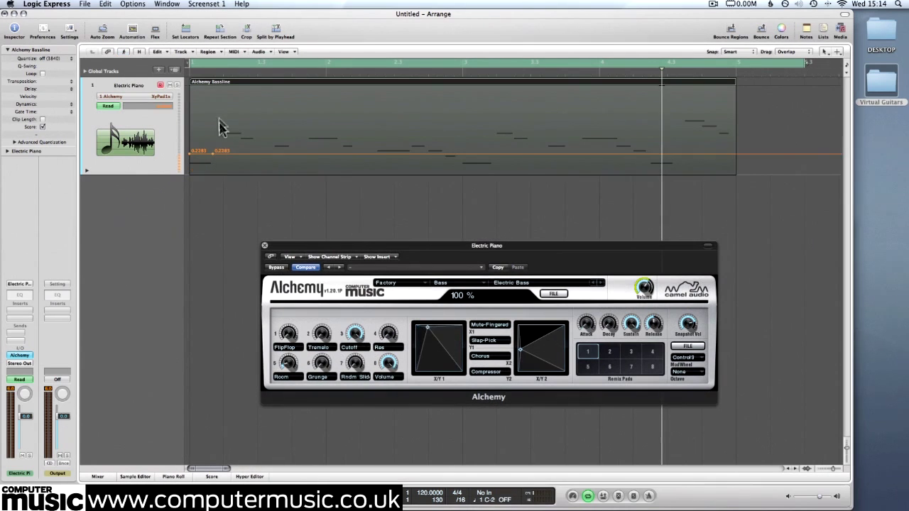
click(219, 115)
click(266, 168)
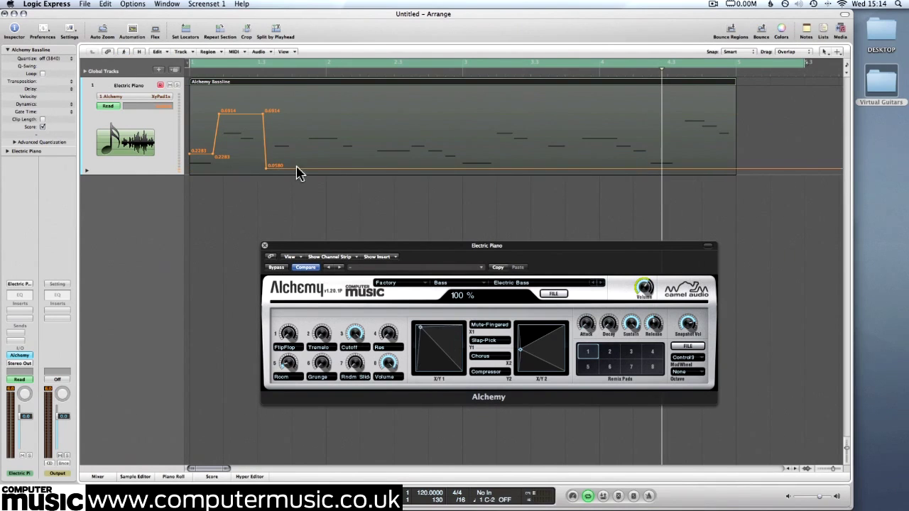
click(297, 168)
click(320, 94)
click(273, 115)
click(293, 118)
drag(262, 114, 241, 166)
click(240, 114)
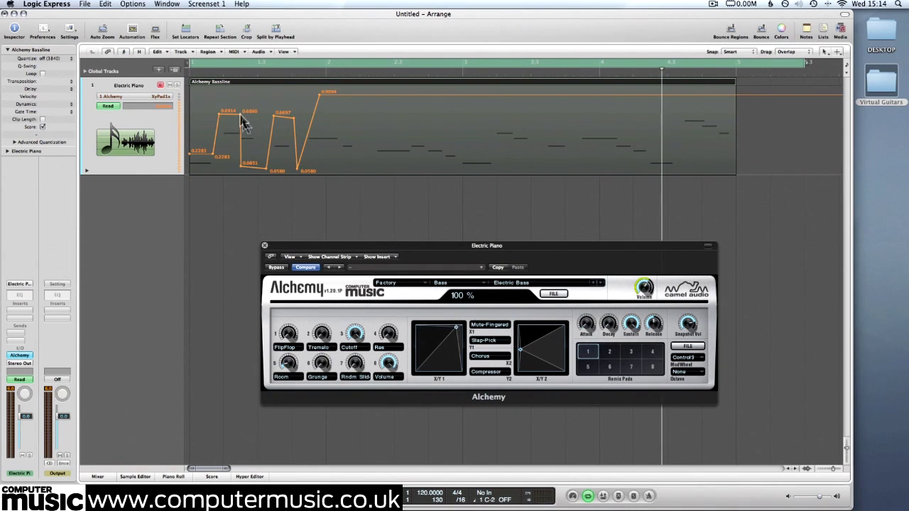
Continue the XyPad1x automation through bar 2 with points at about 0.68, 0.15 and 0.23, ending at about 0.72.
click(343, 115)
click(342, 161)
click(374, 160)
click(364, 117)
click(427, 154)
click(428, 112)
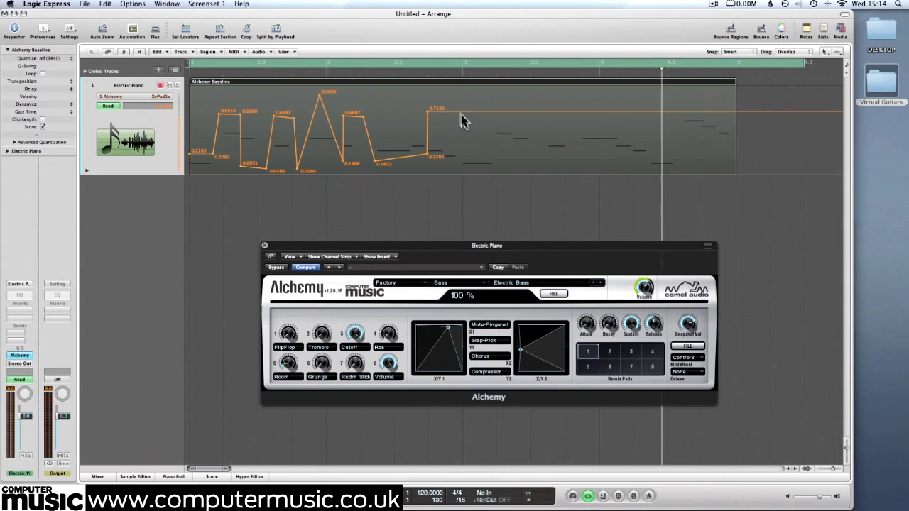
Shape the XyPad1x automation around the start of bar 3, dipping to about 0.41, rising to 0.87 and falling to 0.15.
click(463, 111)
click(459, 167)
click(495, 166)
click(454, 112)
mouse_move(463, 113)
mouse_down()
mouse_move(464, 138)
mouse_move(458, 121)
mouse_up()
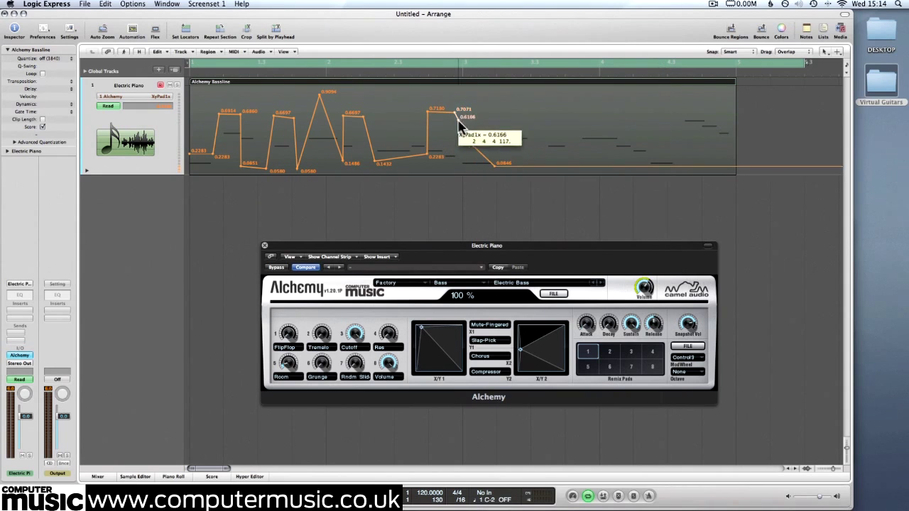
drag(495, 166, 521, 98)
click(493, 97)
click(529, 97)
click(488, 138)
drag(529, 98, 531, 160)
Complete the XyPad1x automation through bar 4 with points between about 0.07 and 0.62, ending at about 0.86.
click(576, 120)
click(623, 127)
click(634, 166)
click(646, 166)
click(651, 121)
click(680, 119)
click(680, 169)
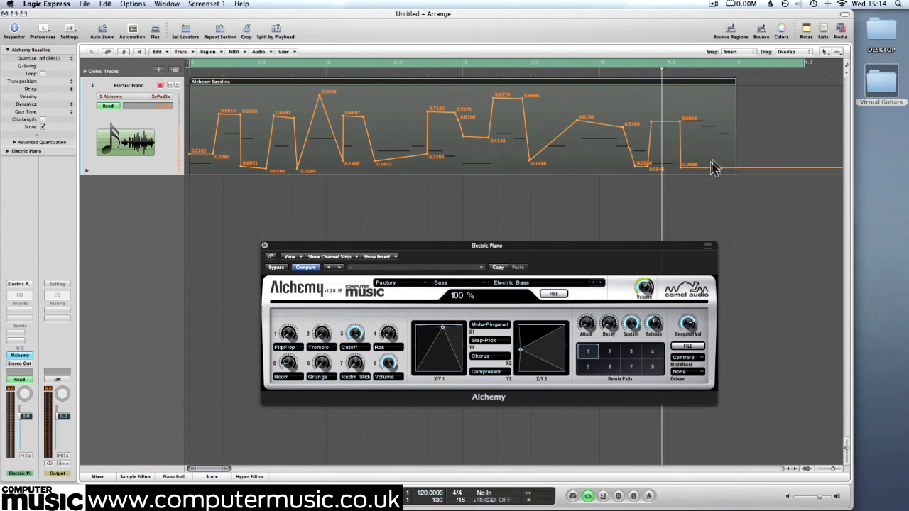
click(727, 97)
Play back the automated bassline, hide the track automation and reduce the track's height.
key(space)
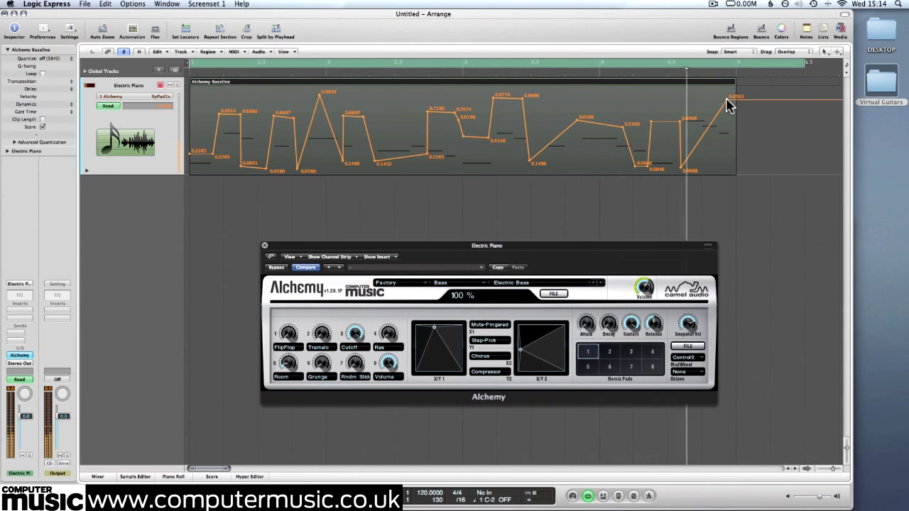
key(a)
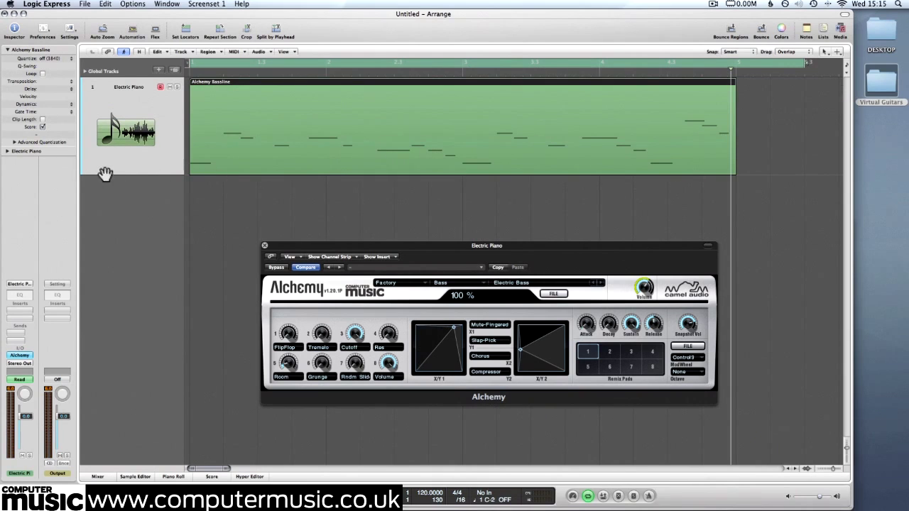
drag(84, 175, 84, 159)
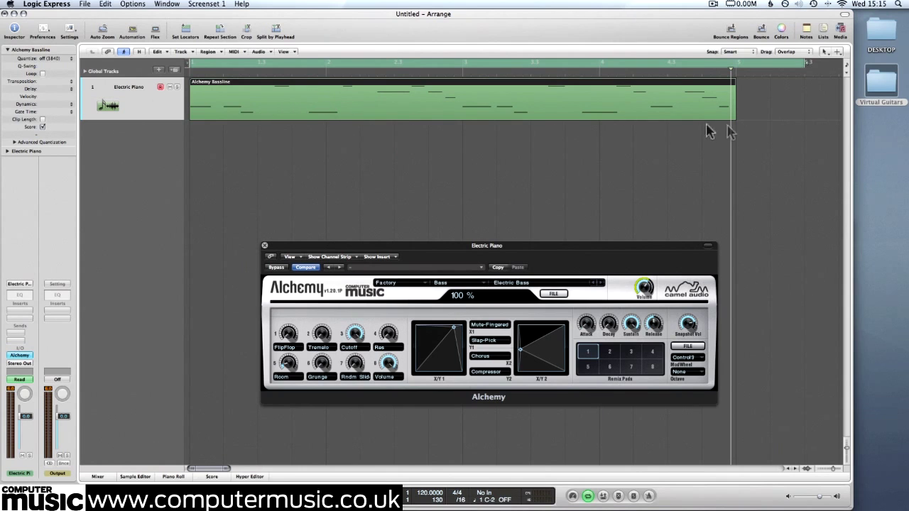
Import bassEm011.wav and bassEm042.wav from the "live basslines for chopping up" folder onto a new audio track, placing bassEm042 after bassEm011.
double_click(882, 84)
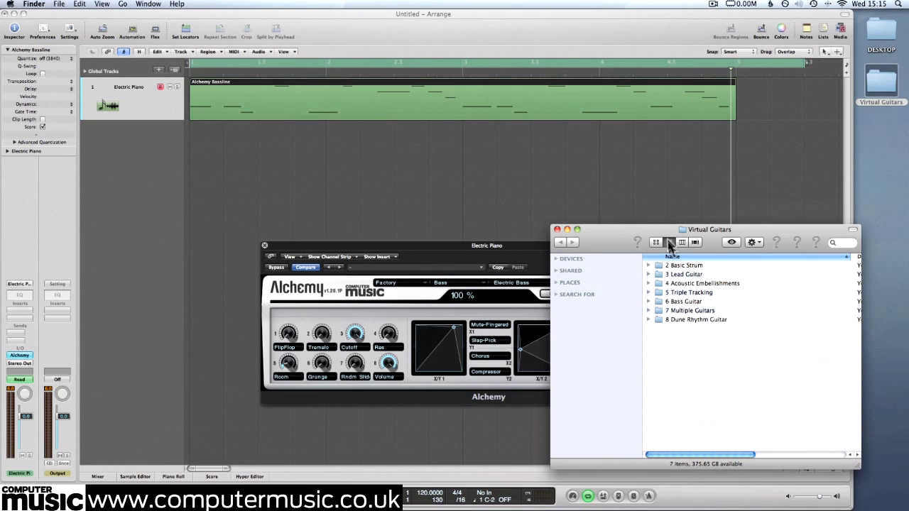
click(692, 303)
double_click(692, 302)
double_click(688, 264)
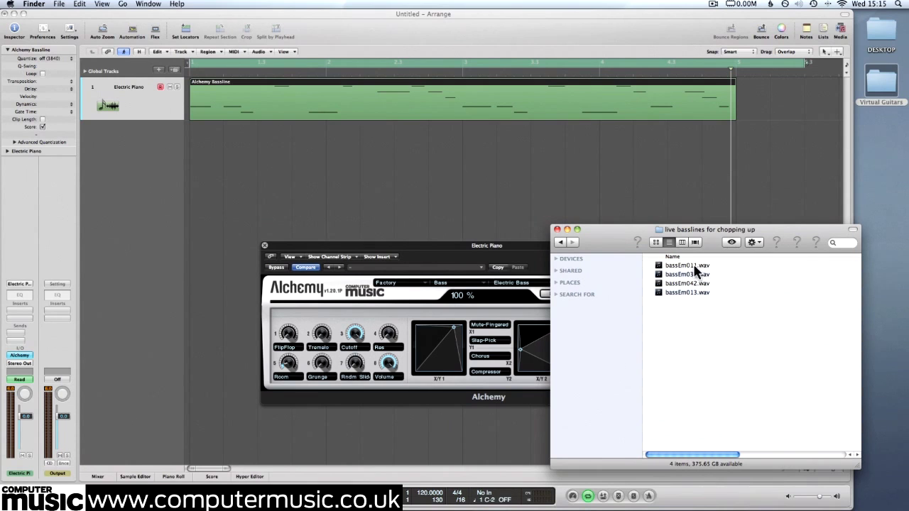
click(562, 243)
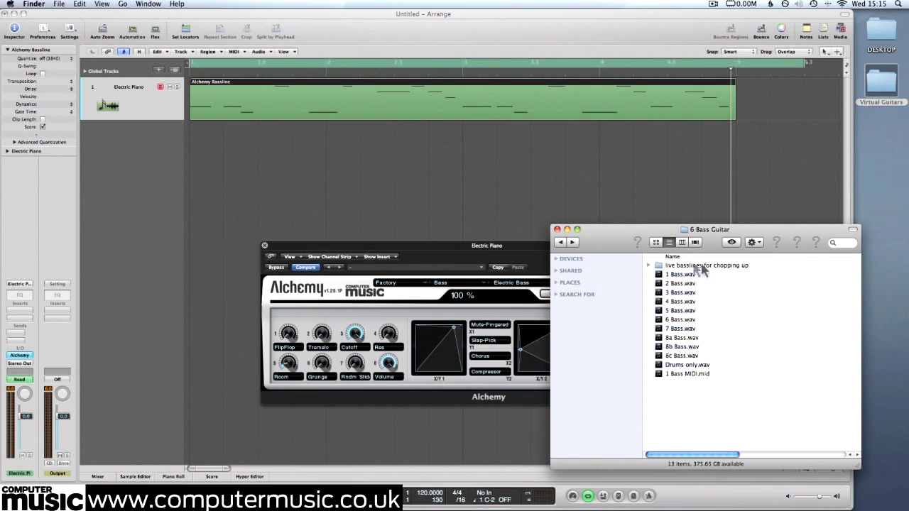
click(572, 242)
drag(681, 265, 317, 156)
drag(694, 284, 588, 160)
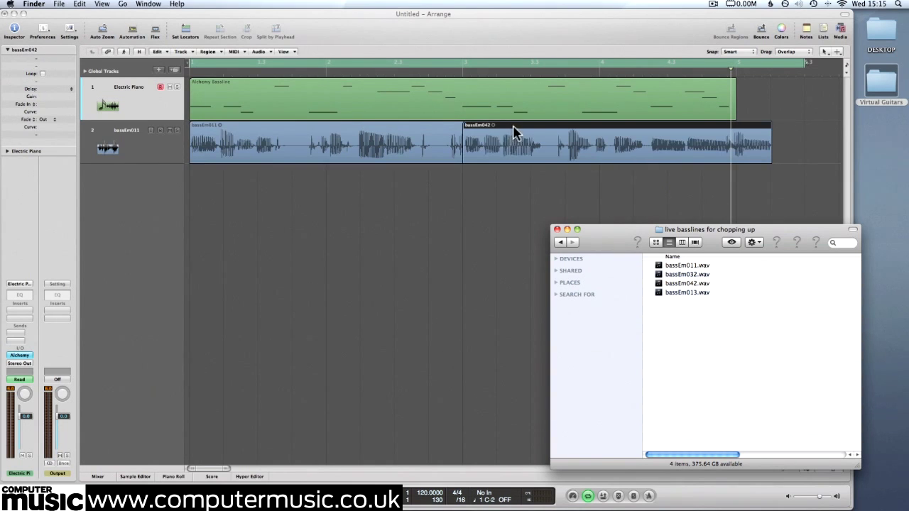
drag(514, 133, 577, 127)
Solo the bassEm011 track, choose the Scissors tool and play back the live bass recording.
click(177, 131)
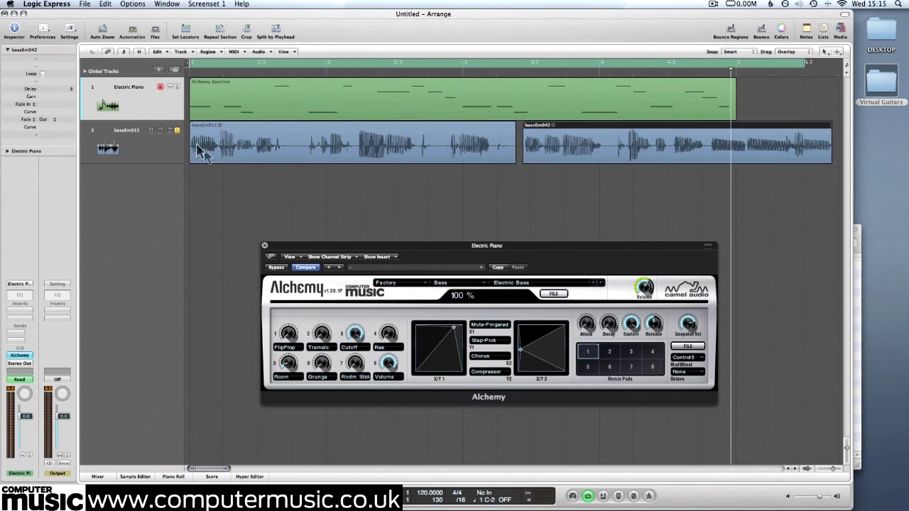
key(Escape)
key(5)
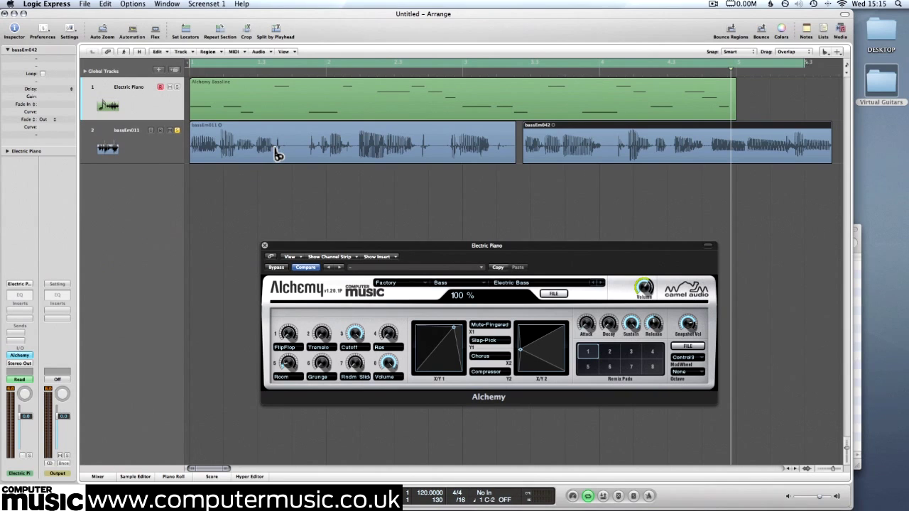
key(space)
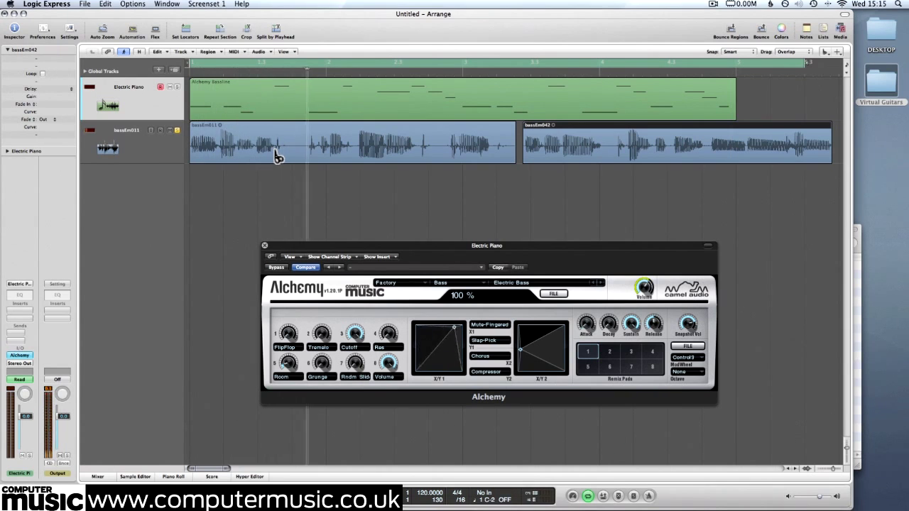
Split the bassEm011 recording on both sides of three short string clicks, two in bar 1 and one in bar 2.
click(277, 152)
click(284, 150)
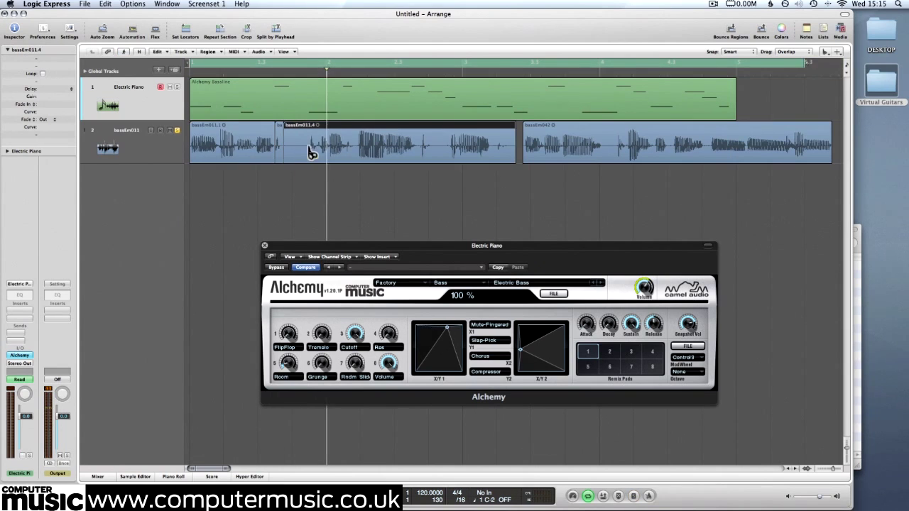
click(309, 152)
click(319, 151)
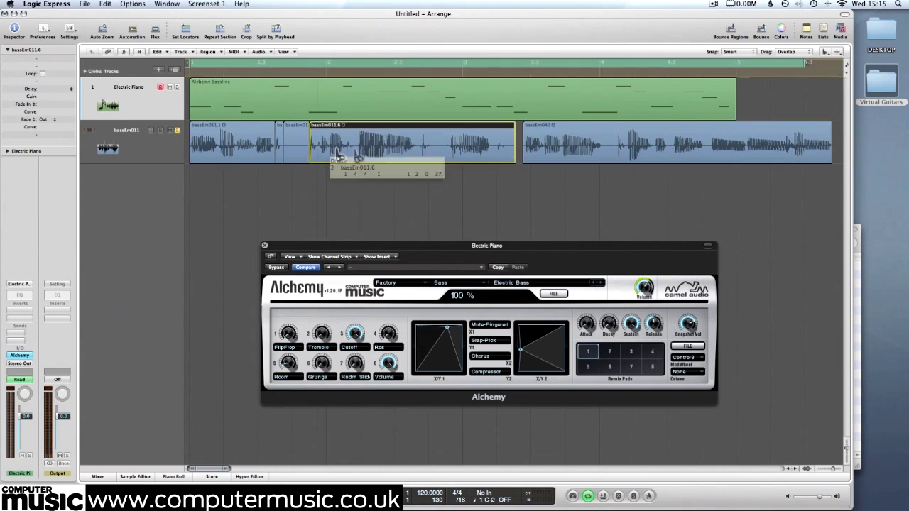
click(429, 154)
click(435, 154)
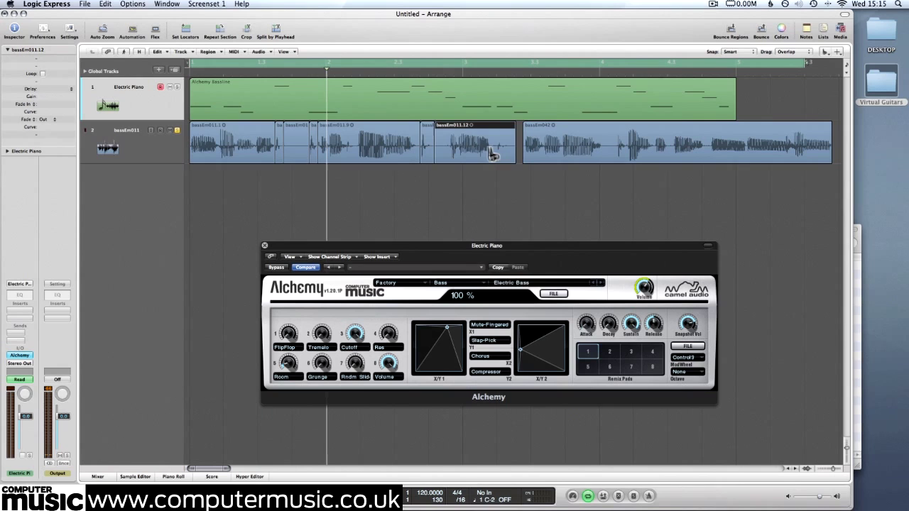
Delete bassEm042 and every piece of bassEm011 except the three isolated clicks.
click(573, 147)
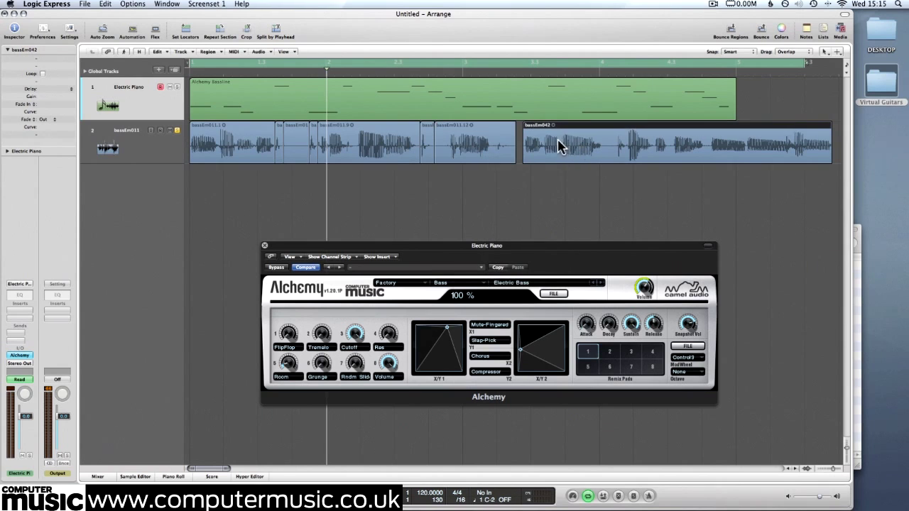
key(Delete)
key(Delete)
click(369, 152)
key(Delete)
click(295, 147)
key(Delete)
click(245, 147)
key(Delete)
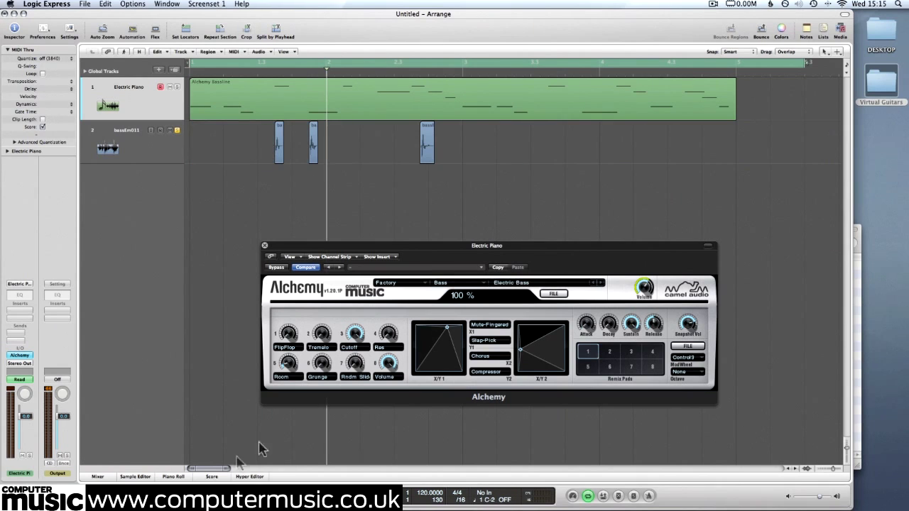
Move the three bassEm011 clicks to line up with the bassline notes near 1.2, 1.4.3 and 2.2.3.
drag(197, 469, 195, 468)
drag(612, 137, 370, 136)
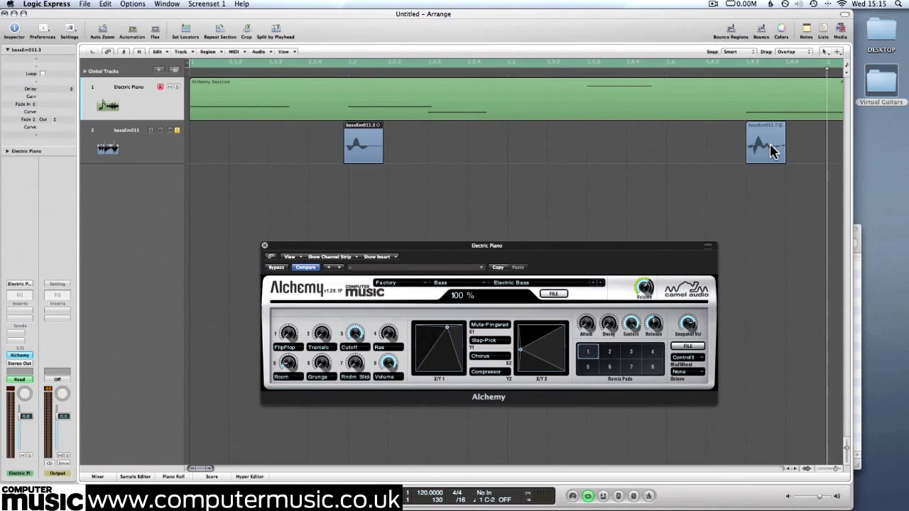
mouse_move(774, 151)
mouse_down()
mouse_move(622, 150)
mouse_move(765, 149)
mouse_up()
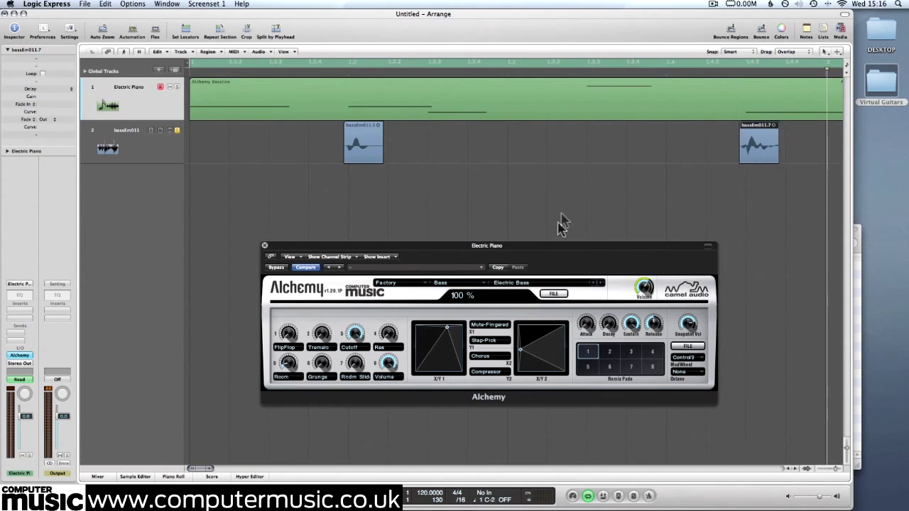
scroll(568, 213, right, 10)
drag(441, 154, 234, 153)
Unsolo the bassEm011 track, play the clicks back with the bassline and increase the track's height.
click(177, 131)
key(space)
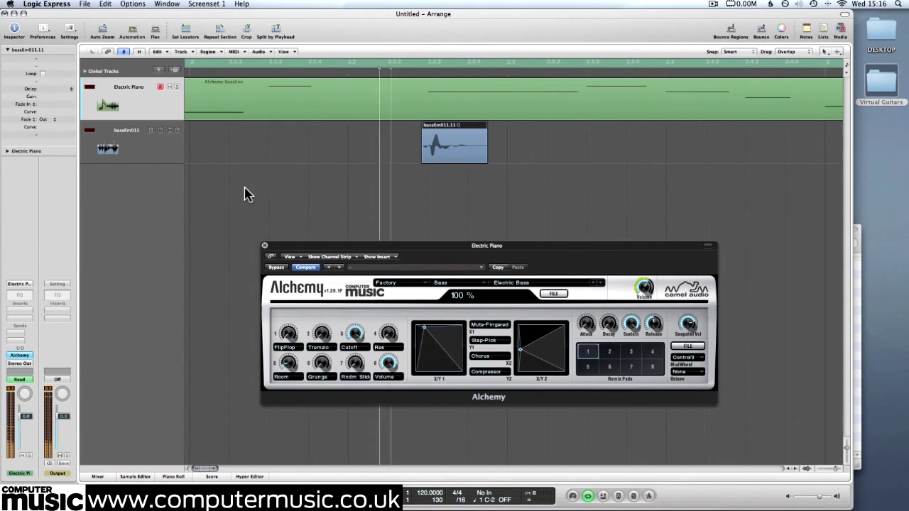
click(84, 160)
drag(84, 161, 84, 233)
Import bassEm032.wav from the "live basslines for chopping up" folder onto a new audio track below bassEm011.
double_click(881, 84)
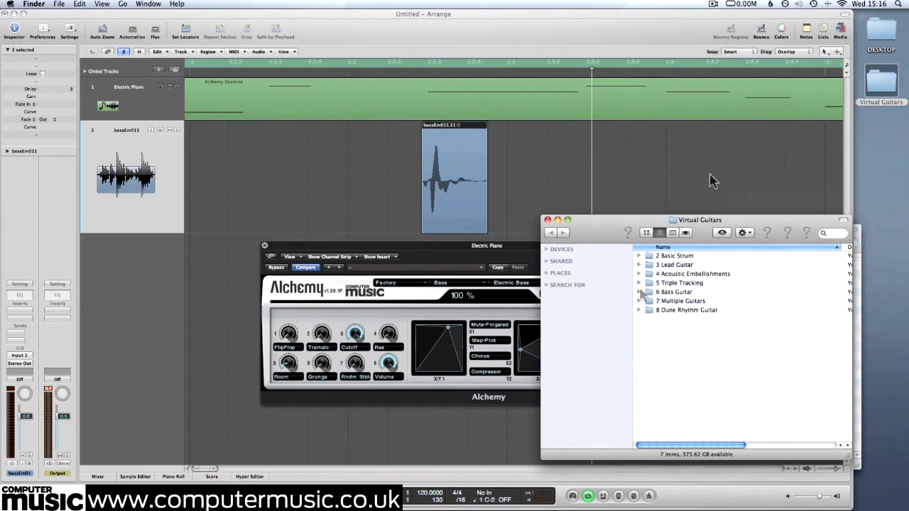
double_click(671, 292)
double_click(678, 256)
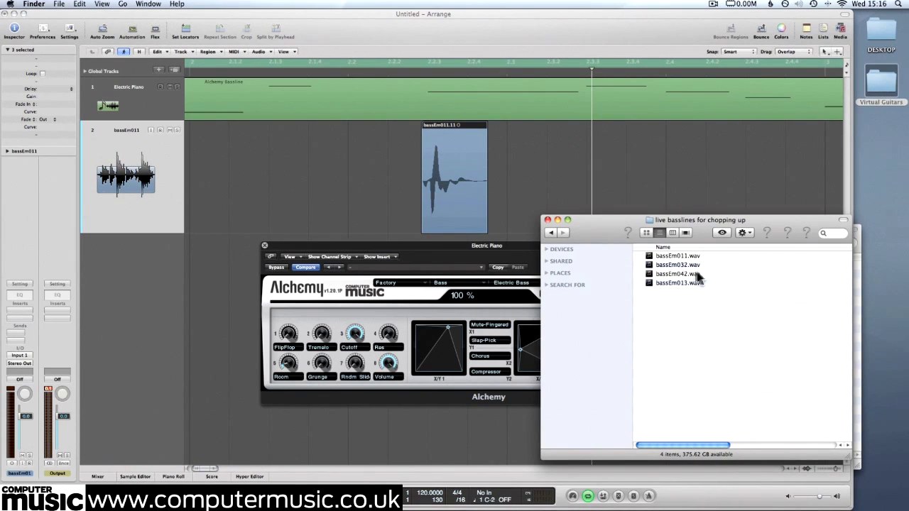
drag(677, 265, 226, 274)
click(547, 220)
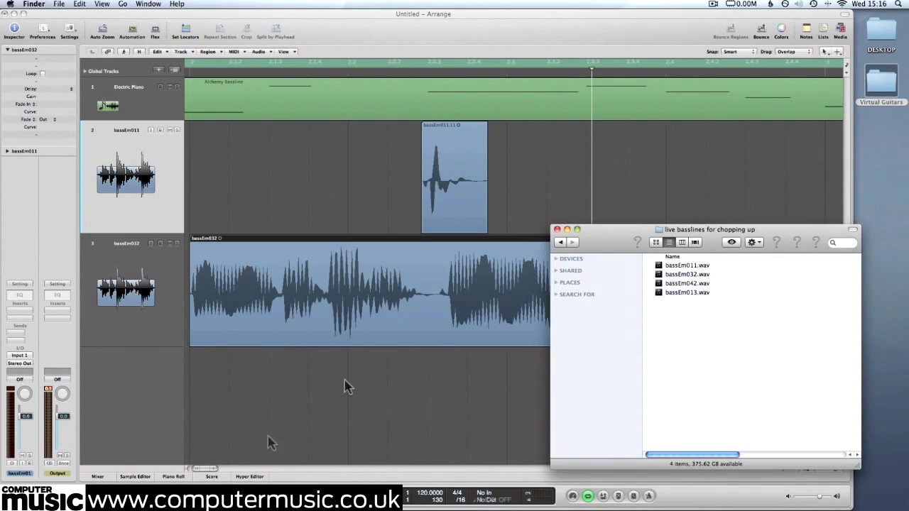
Solo the bassEm032 track and play it from bar 2 with cycling off, moving the Alchemy window clear of the recording.
drag(215, 468, 269, 469)
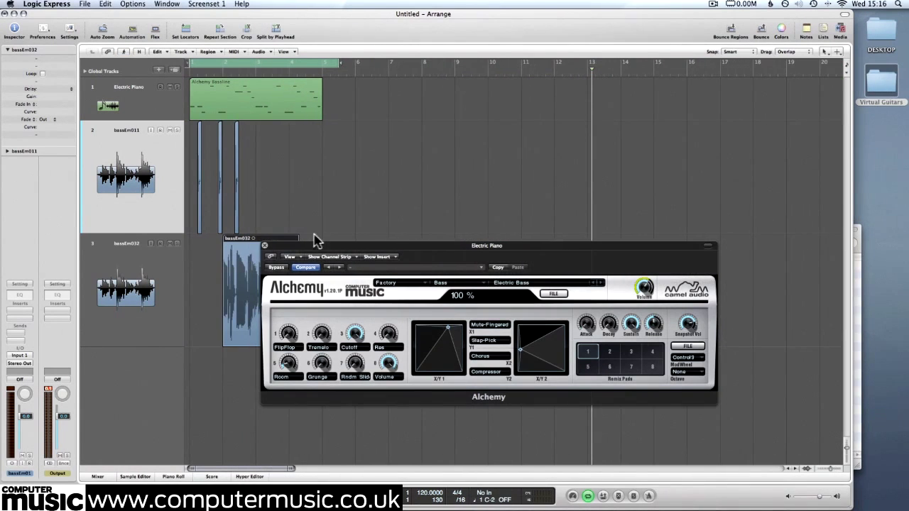
drag(314, 248, 549, 307)
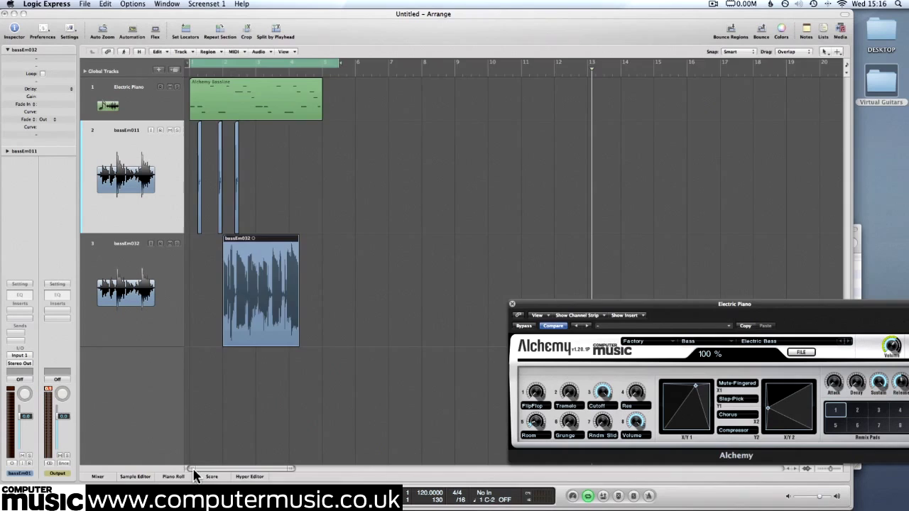
mouse_move(192, 470)
mouse_down()
mouse_move(233, 469)
mouse_move(200, 469)
mouse_up()
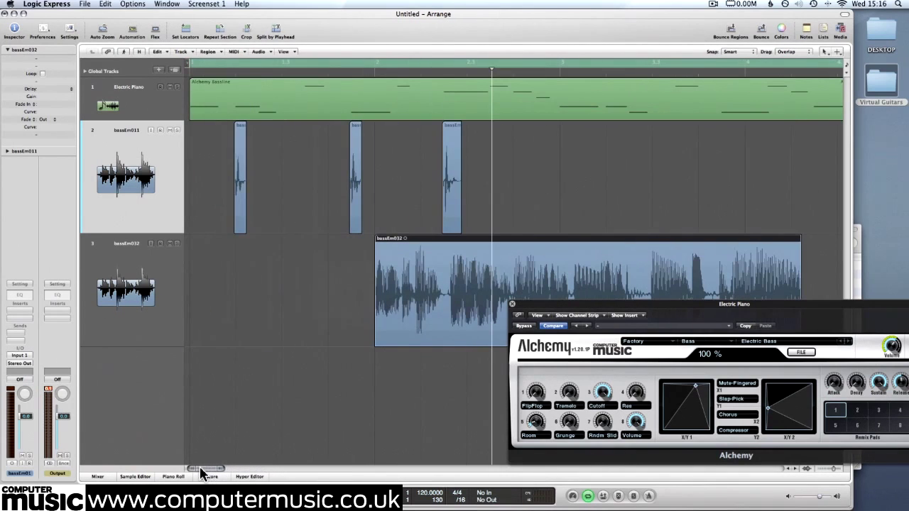
click(178, 244)
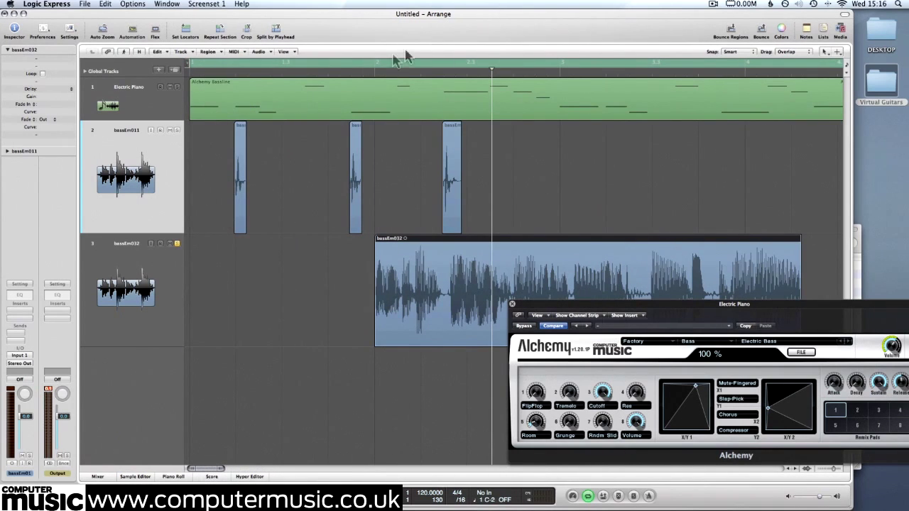
key(c)
click(376, 70)
key(space)
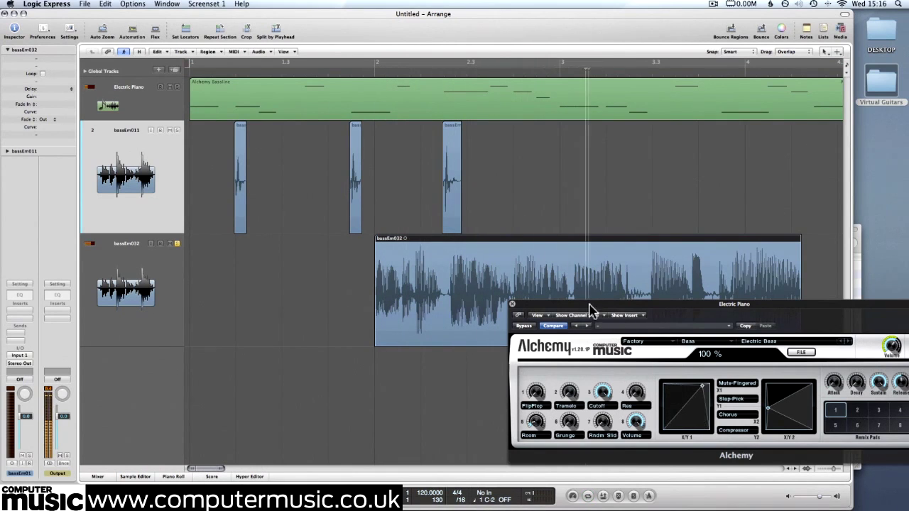
drag(592, 305, 802, 367)
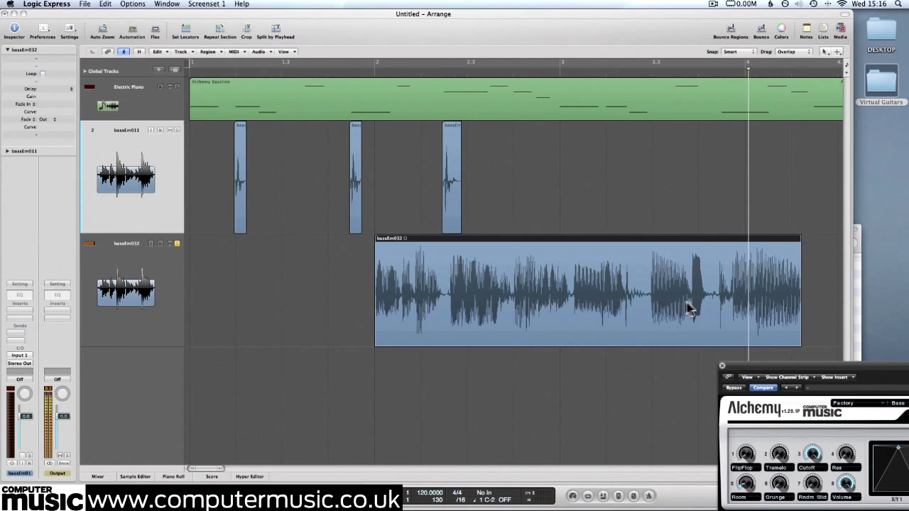
Trim bassEm032 at both ends to the short two-note phrase after 3.3 and move it to the end of bar 4.
drag(377, 345, 651, 340)
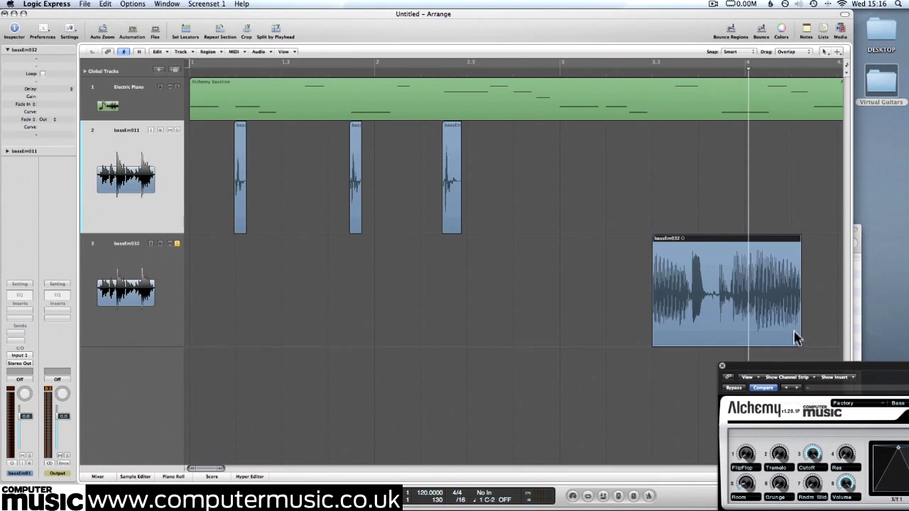
drag(797, 341, 711, 341)
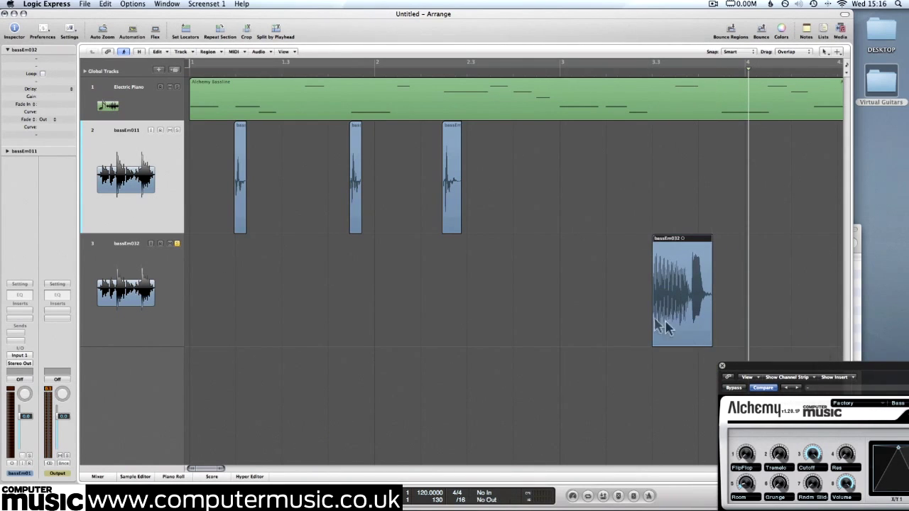
scroll(609, 320, right, 5)
drag(468, 304, 699, 304)
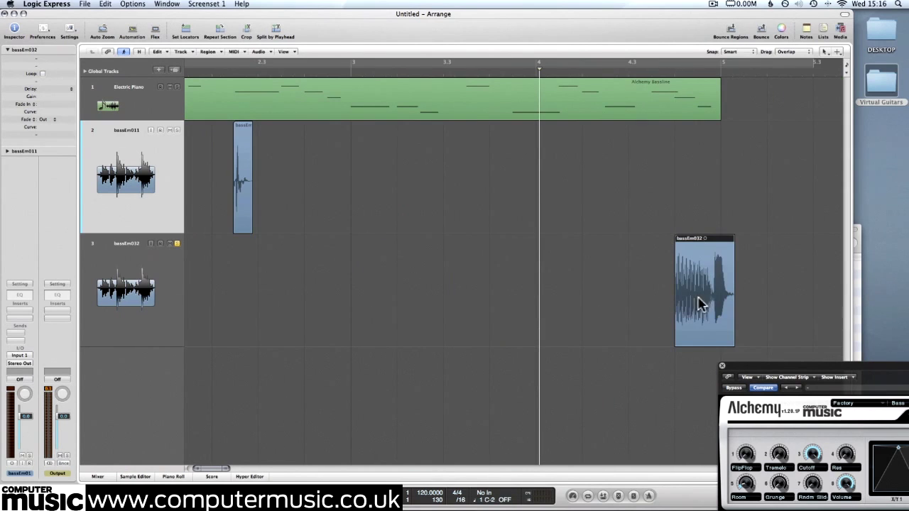
Delete the last two notes of the Alchemy Bassline in the Piano Roll.
click(703, 122)
key(p)
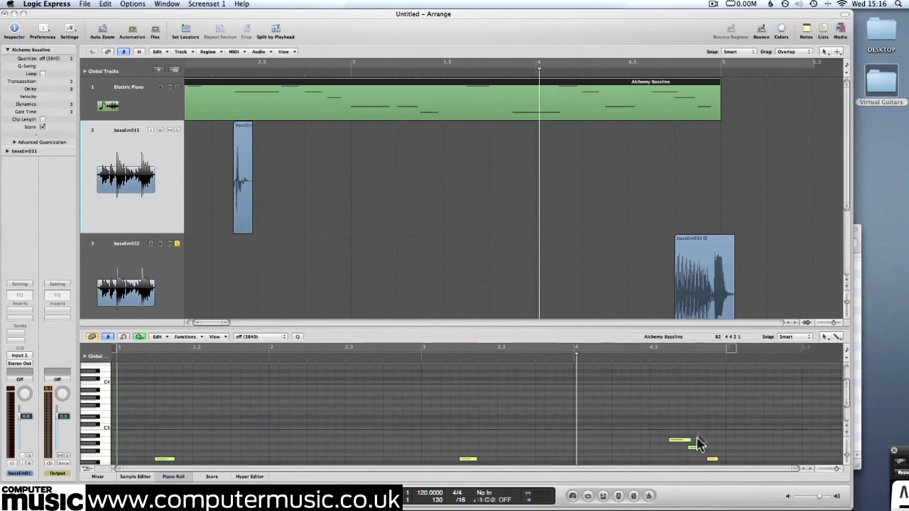
drag(696, 434, 724, 461)
key(Delete)
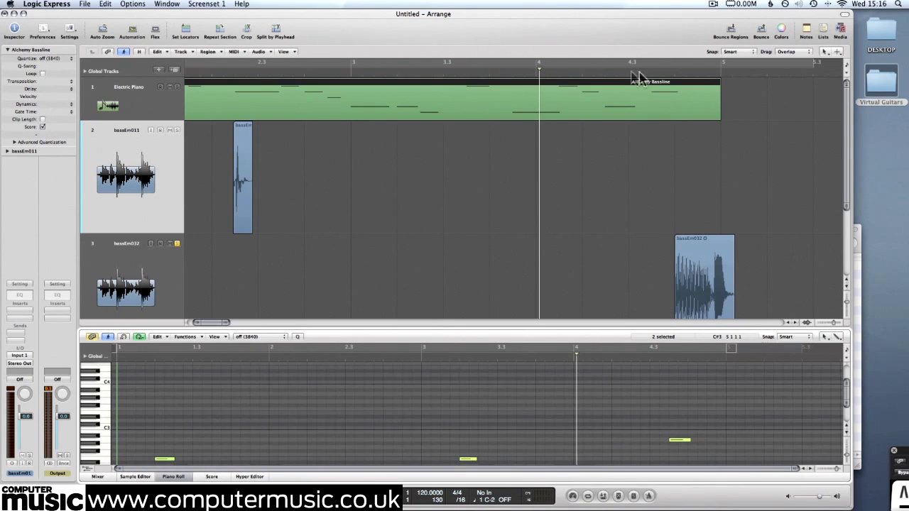
Unsolo bassEm032 and play the end of the bassline in a cycle running from just after bar 4 to just past bar 5.
drag(611, 65, 754, 71)
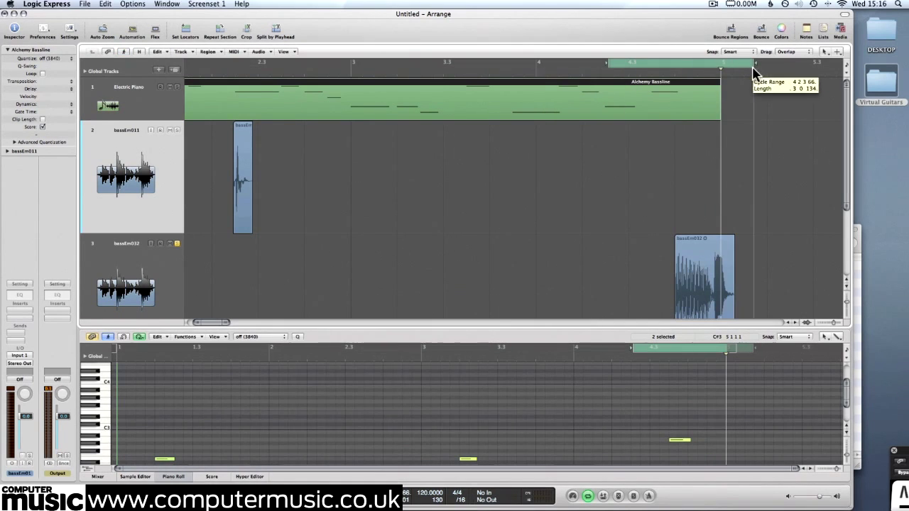
key(space)
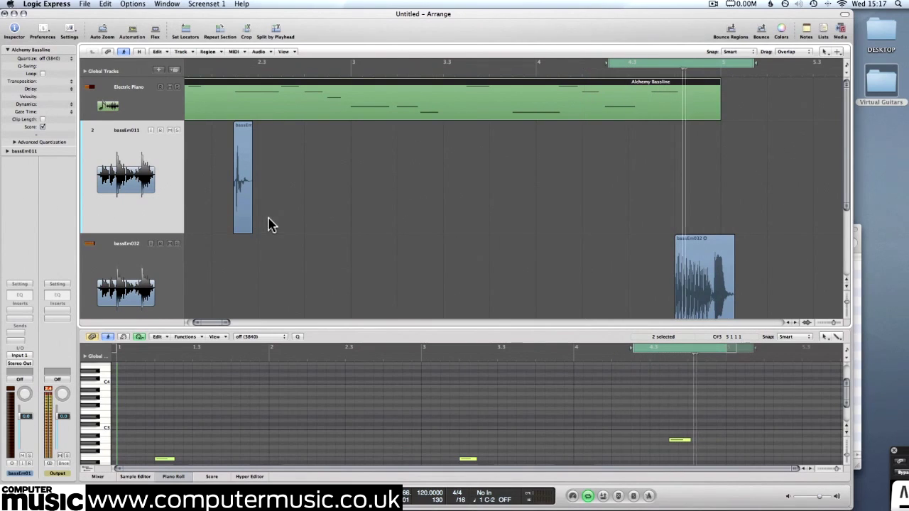
key(space)
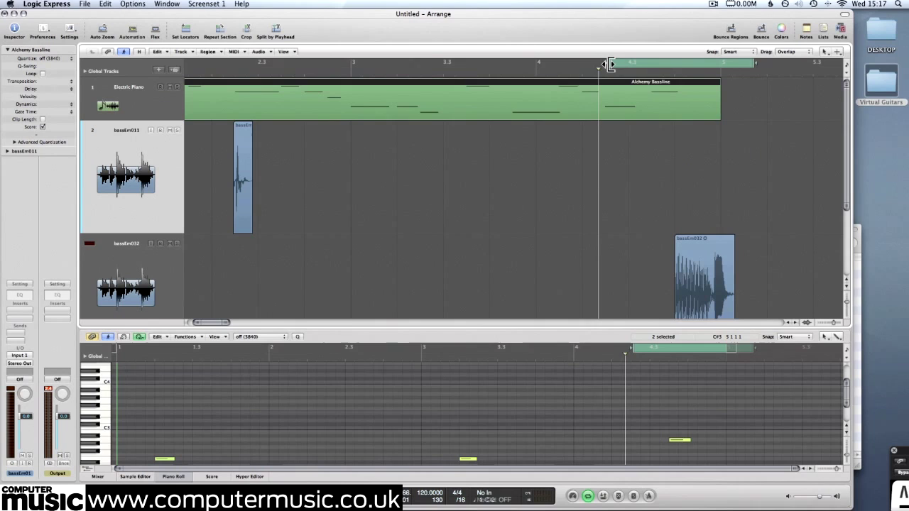
drag(608, 64, 555, 64)
key(space)
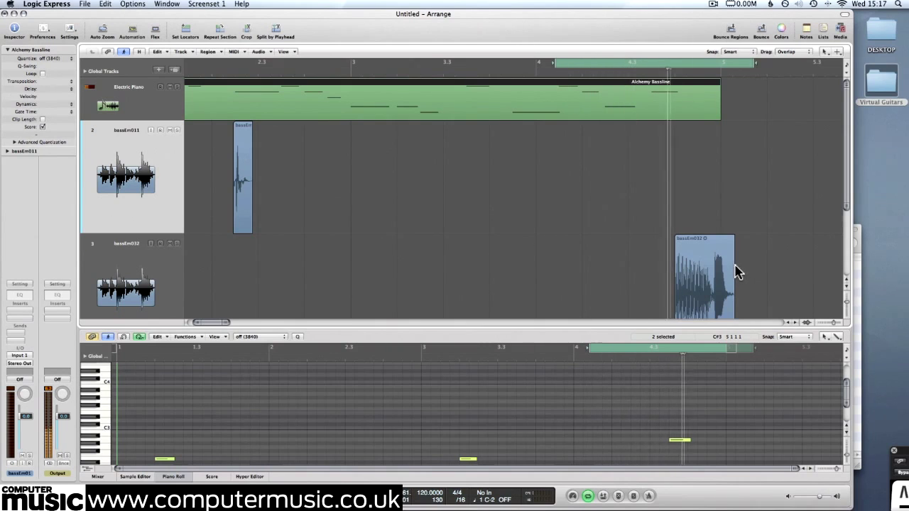
key(space)
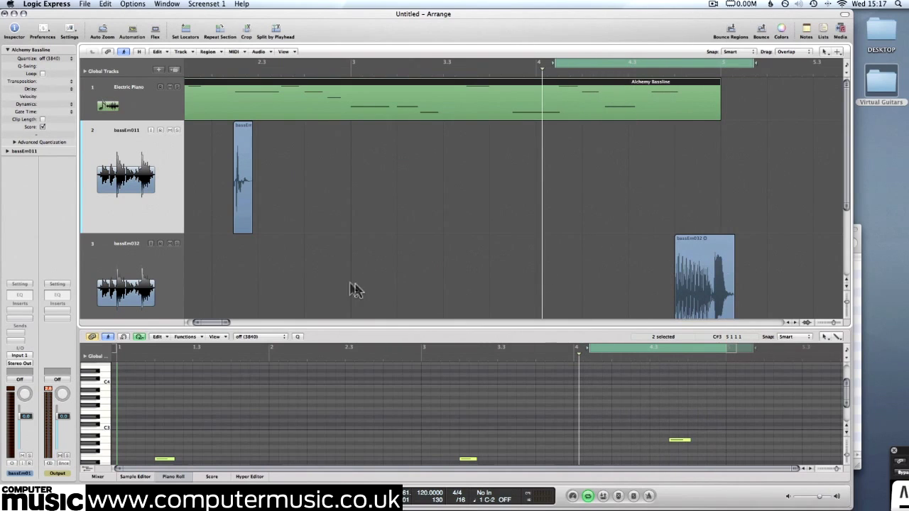
Add short fade-outs to the bassEm011 clicks near 1.4.3 and 2.2.3 with the Crossfade tool.
mouse_move(226, 323)
mouse_down()
mouse_move(239, 323)
mouse_move(206, 322)
mouse_move(245, 322)
mouse_move(211, 322)
mouse_up()
scroll(211, 324, left, 3)
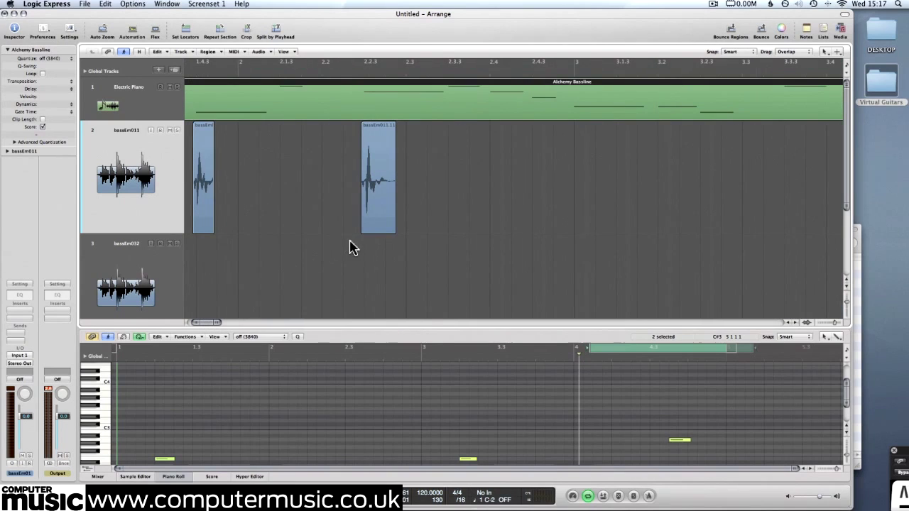
key(Escape)
click(377, 323)
drag(389, 197, 406, 197)
drag(207, 204, 218, 203)
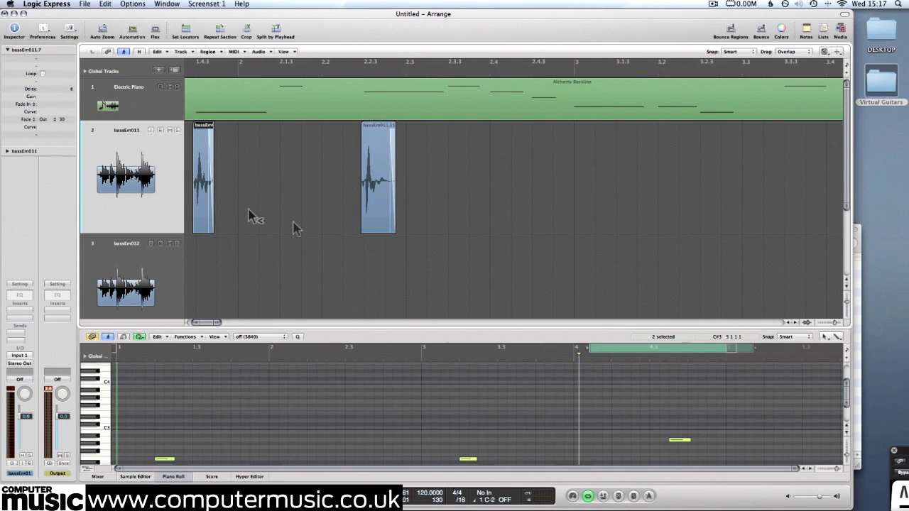
Add a short fade-out to the end of the bassEm032 phrase.
scroll(491, 258, down, 2)
scroll(491, 257, right, 10)
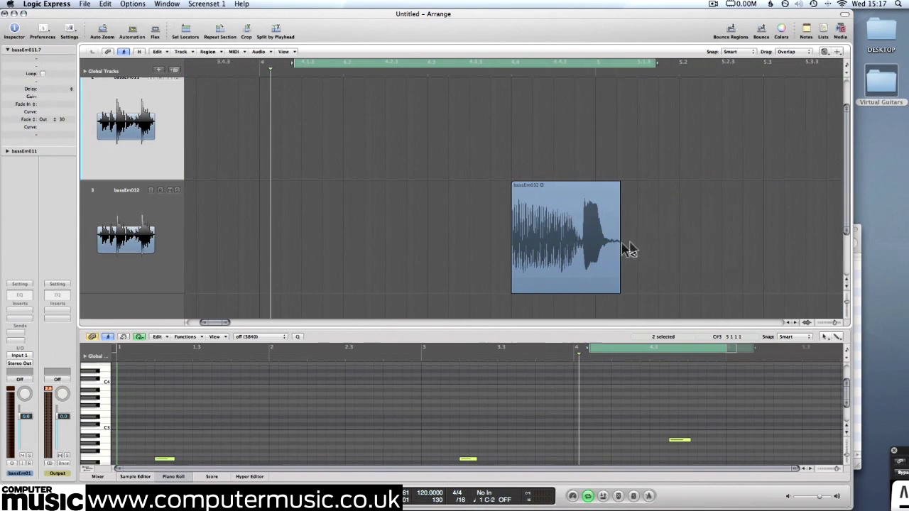
drag(618, 251, 639, 250)
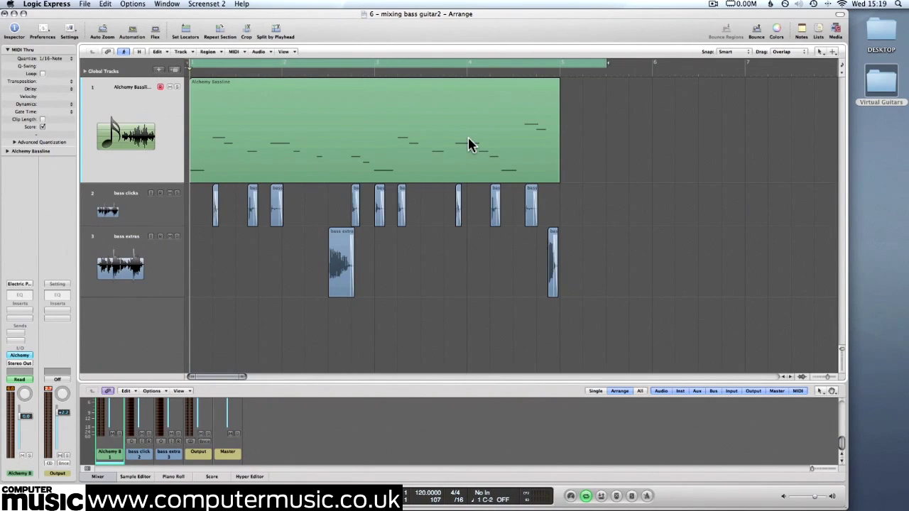
Play back the "6 - mixing bass guitar2" arrangement with its bass clicks and bass extras tracks.
key(space)
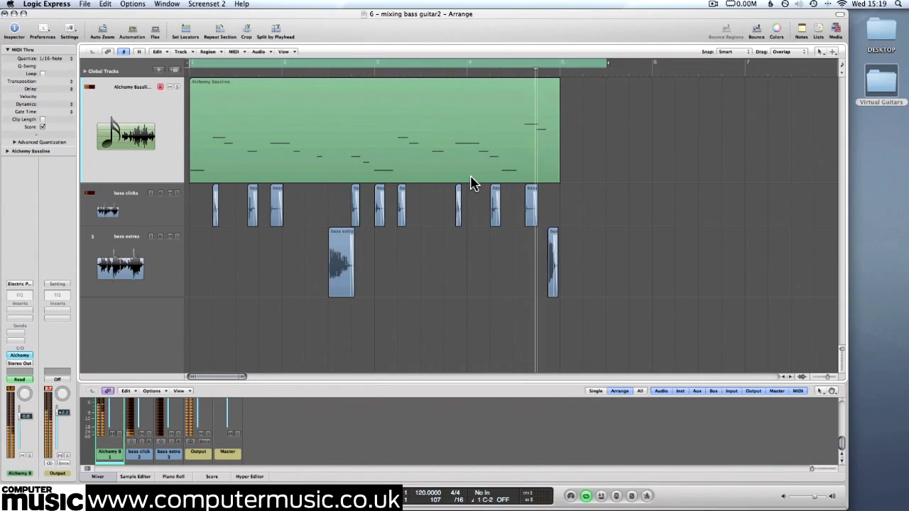
key(space)
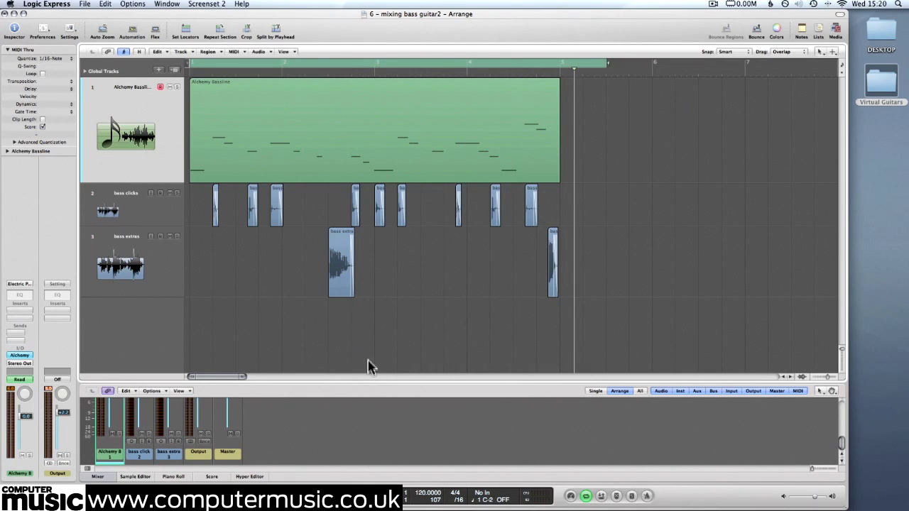
Enlarge the mixer to show the full channel strips and lower the Alchemy Bassline fader to -17.0 dB.
drag(374, 390, 367, 243)
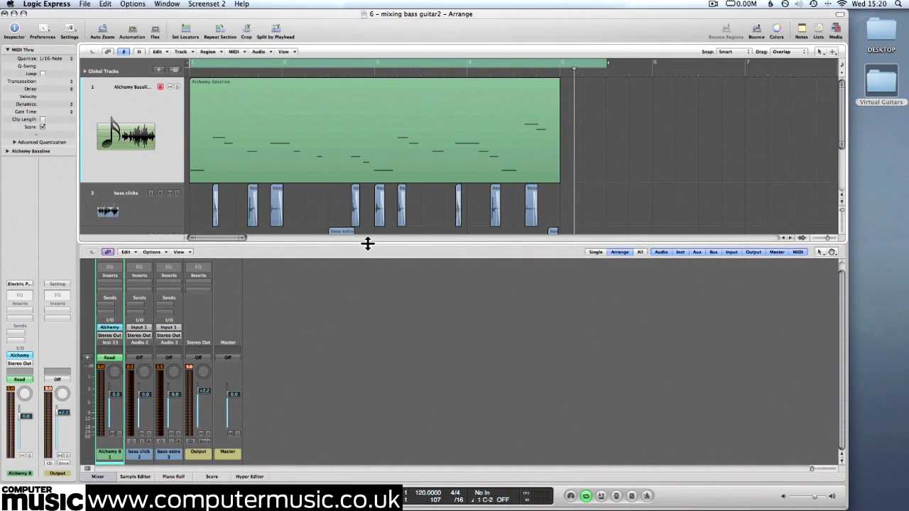
drag(114, 395, 116, 413)
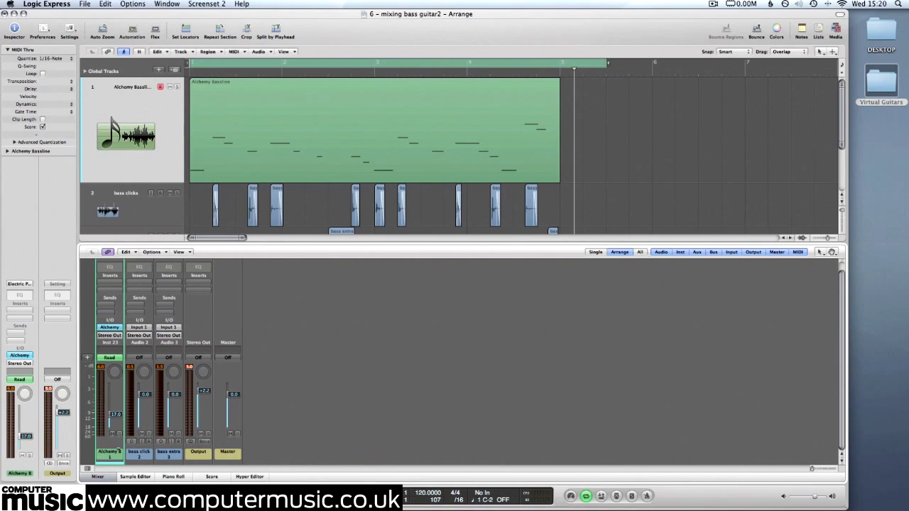
Lower the Alchemy Bassline, bass clicks and bass extras faders to -17.6, -12.2 and -17.8 dB, and play back the mix.
drag(119, 416, 119, 418)
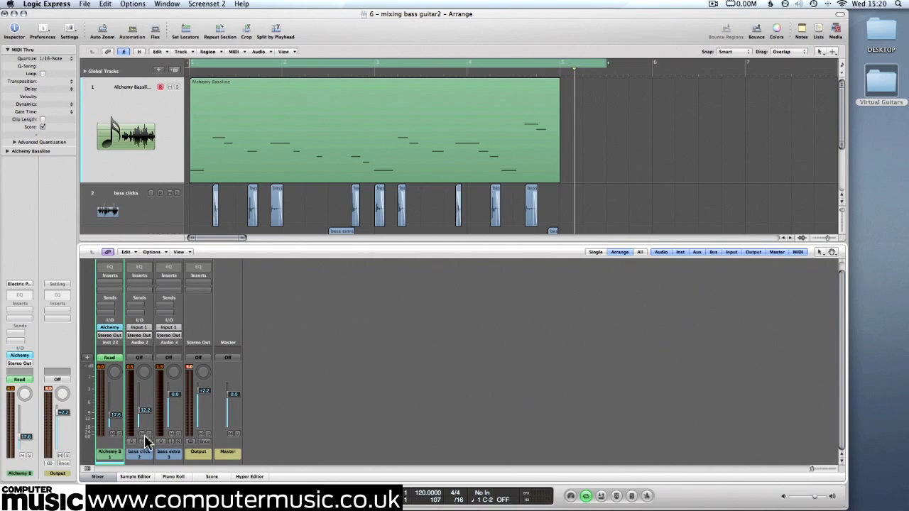
drag(175, 395, 175, 406)
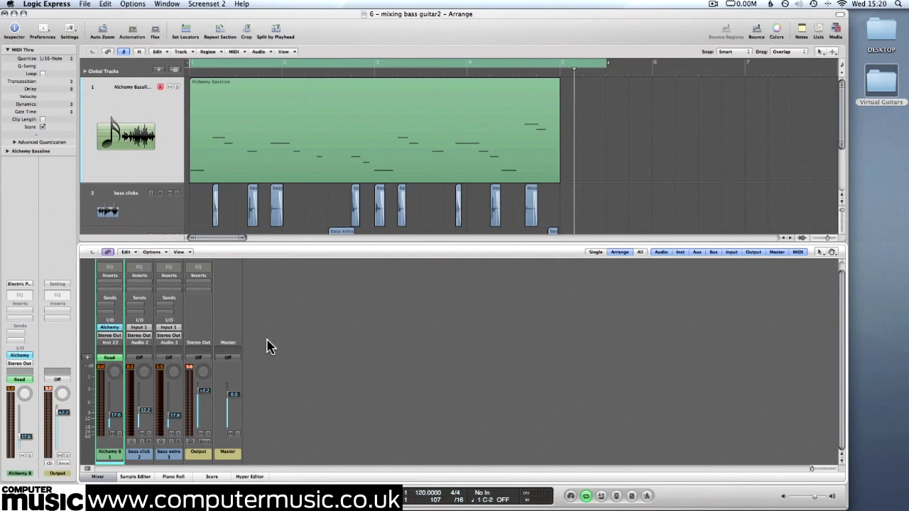
key(space)
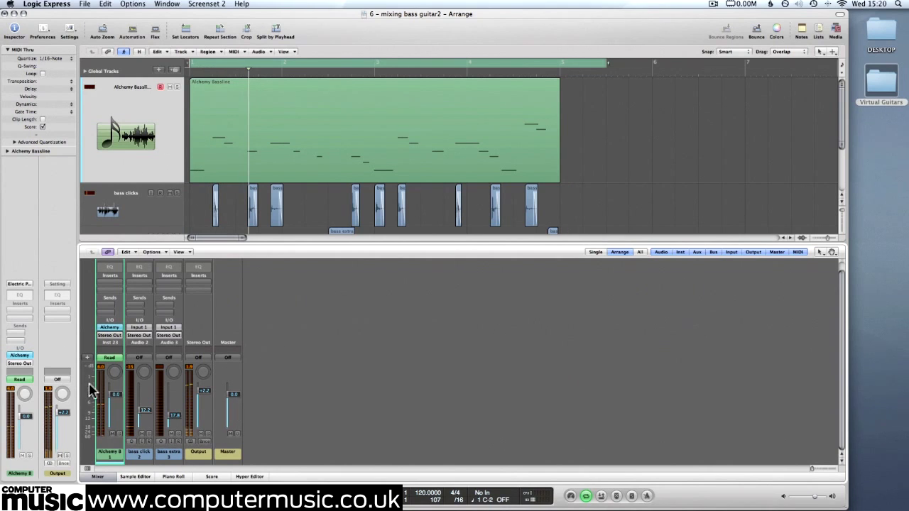
Lower the Alchemy Bassline volume automation to -17.9 dB and raise the Output fader to +5.2 dB.
key(a)
drag(217, 128, 218, 162)
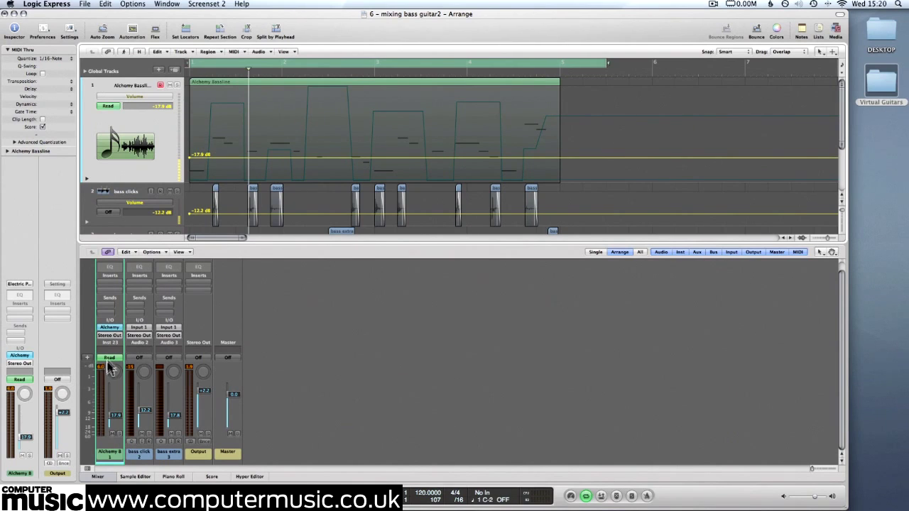
key(a)
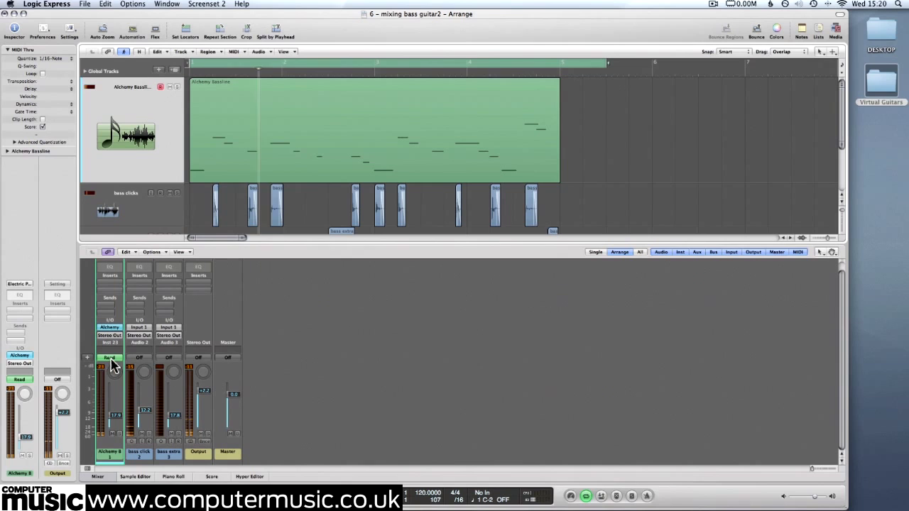
drag(204, 392, 204, 385)
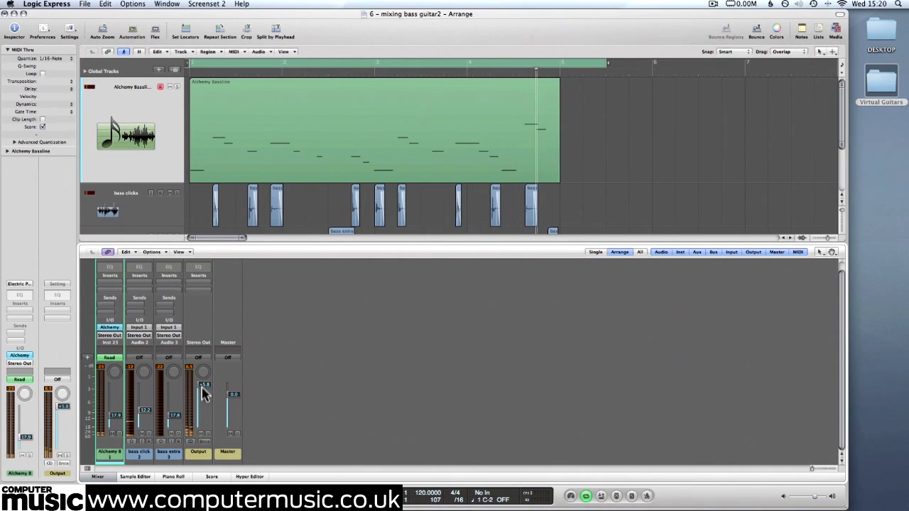
Select the Alchemy Bassline, bass clicks and bass extras channels together and route their outputs to Bus 37.
scroll(298, 211, down, 3)
click(157, 306)
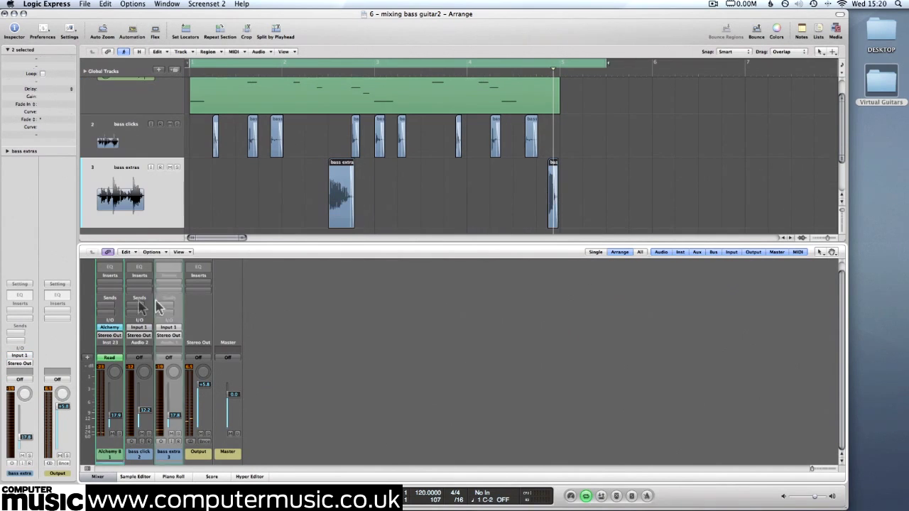
click(111, 335)
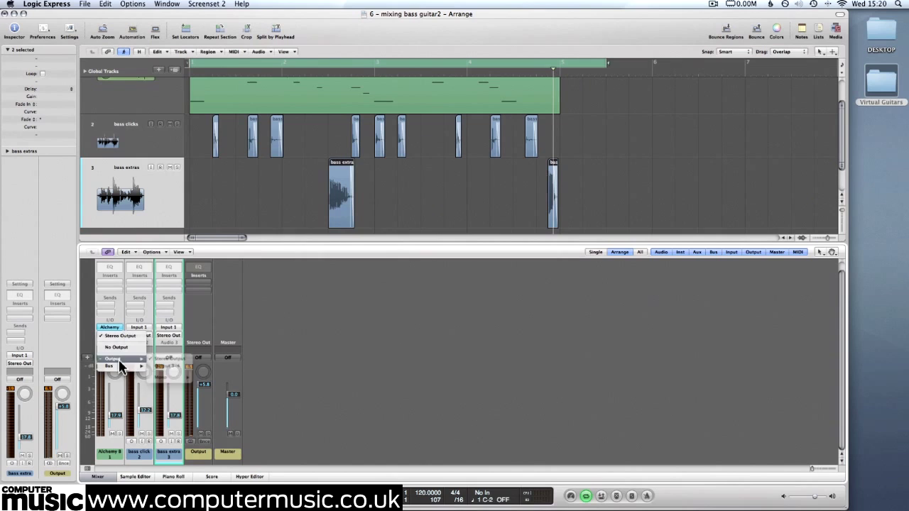
mouse_move(122, 371)
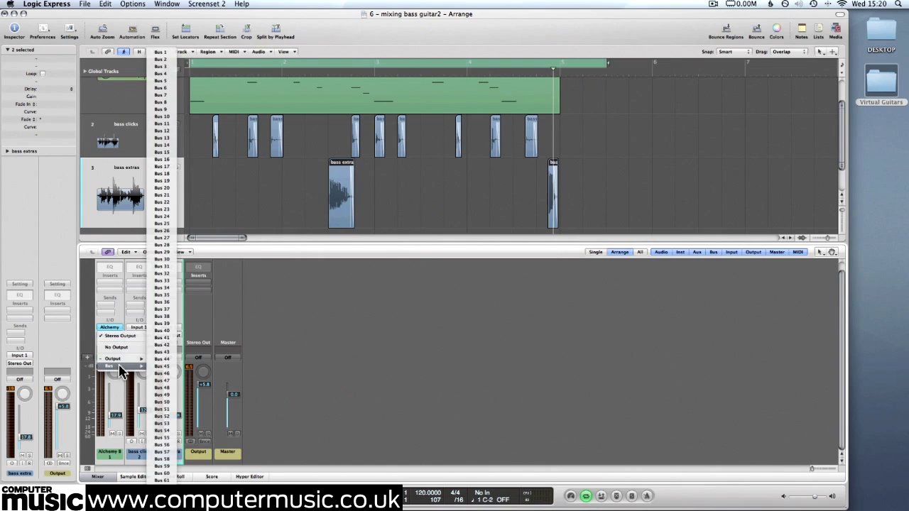
click(166, 309)
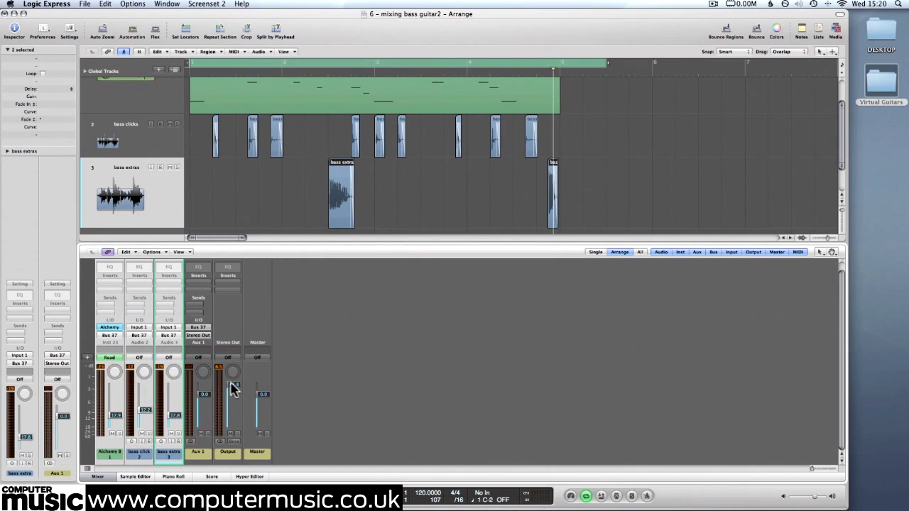
Insert a Compressor on Aux 1 with the FET Bass preset and lower its threshold to -30 dB during playback.
click(200, 283)
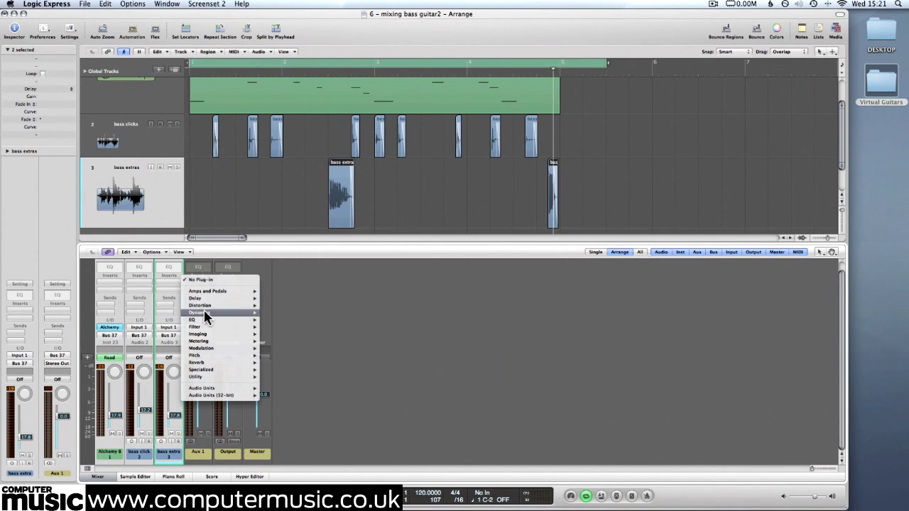
mouse_move(204, 313)
click(359, 319)
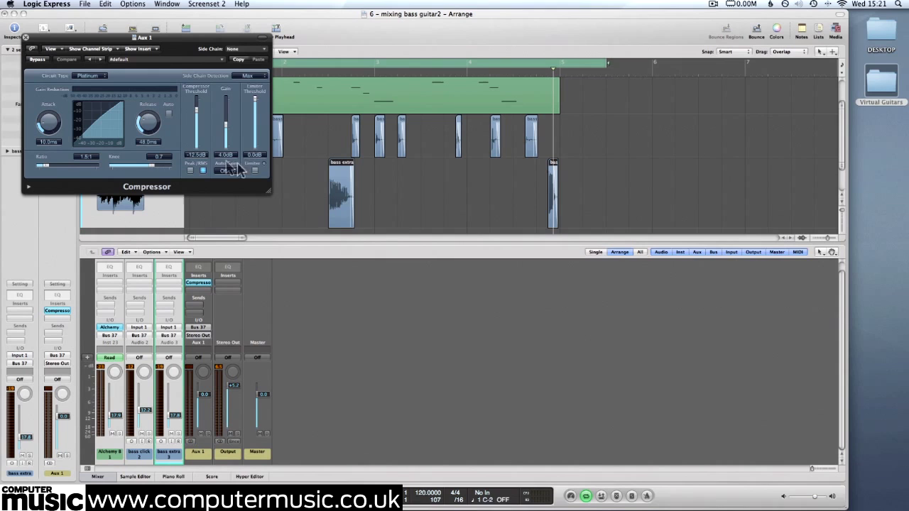
click(210, 59)
mouse_move(242, 159)
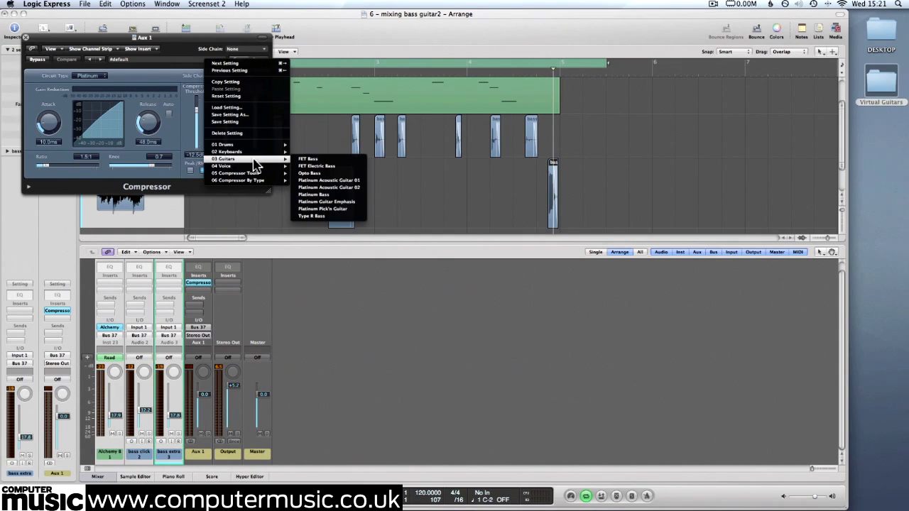
click(328, 159)
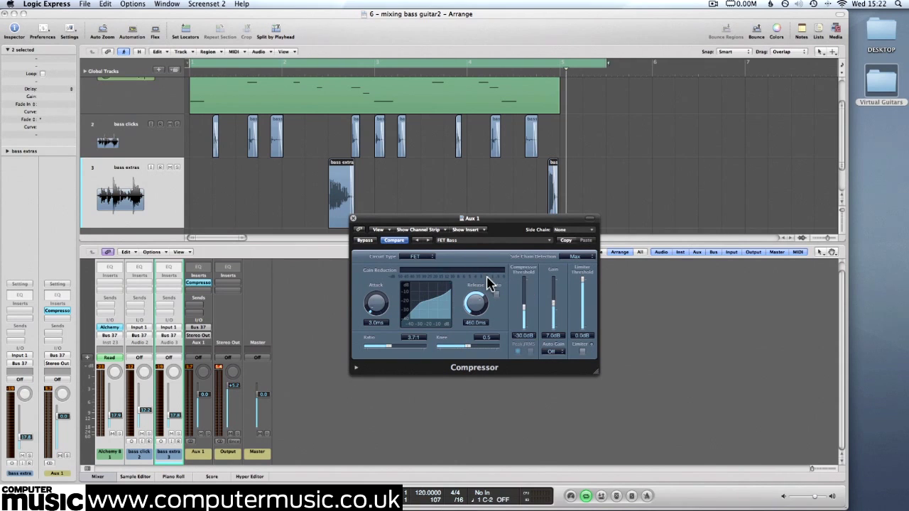
key(space)
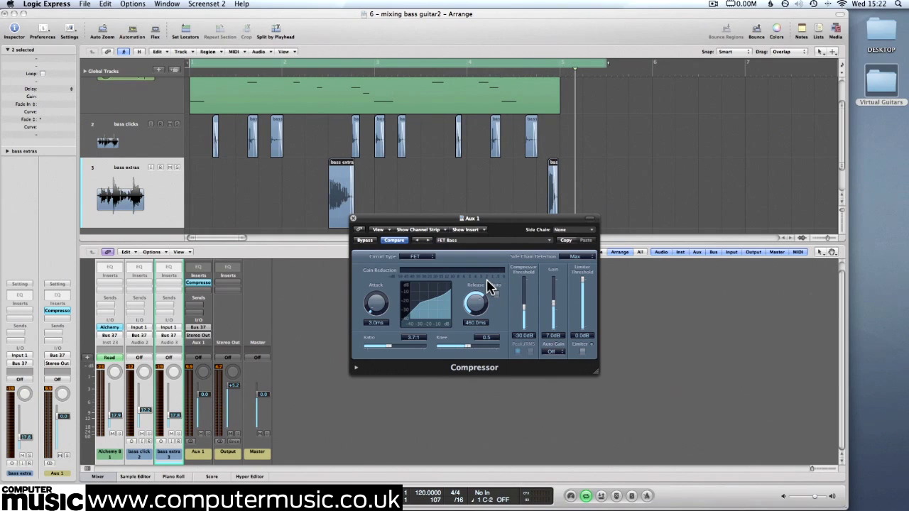
click(352, 218)
Enlarge the arrange area and import Drums only.wav from the 6 Bass Guitar folder onto a new track below bass extras.
drag(440, 242, 447, 296)
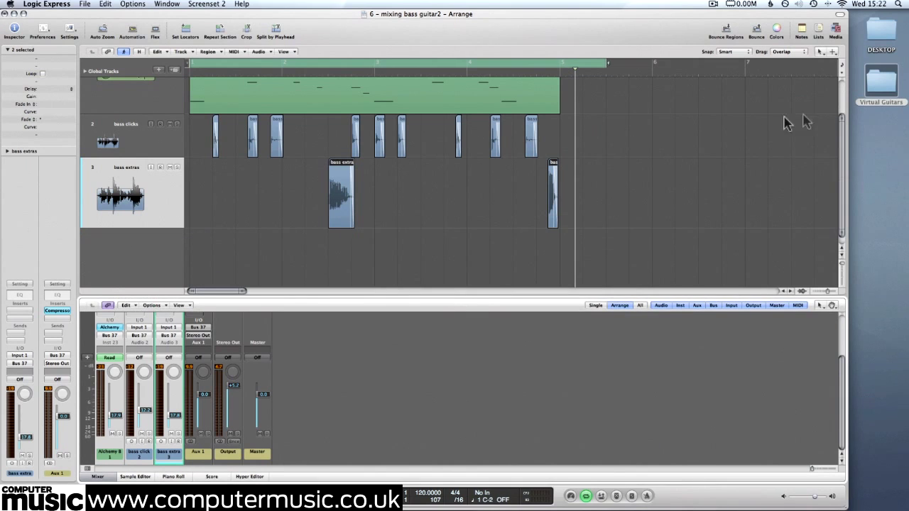
double_click(874, 89)
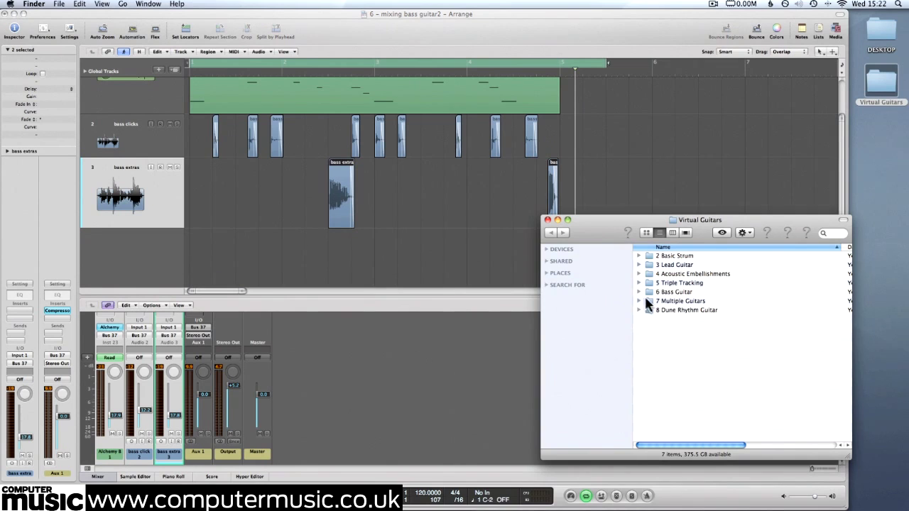
click(672, 283)
double_click(675, 292)
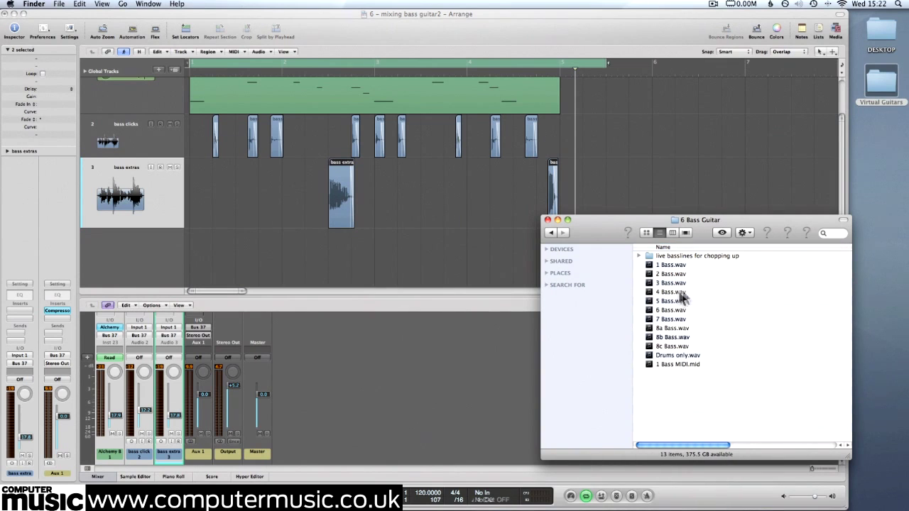
drag(678, 356, 223, 253)
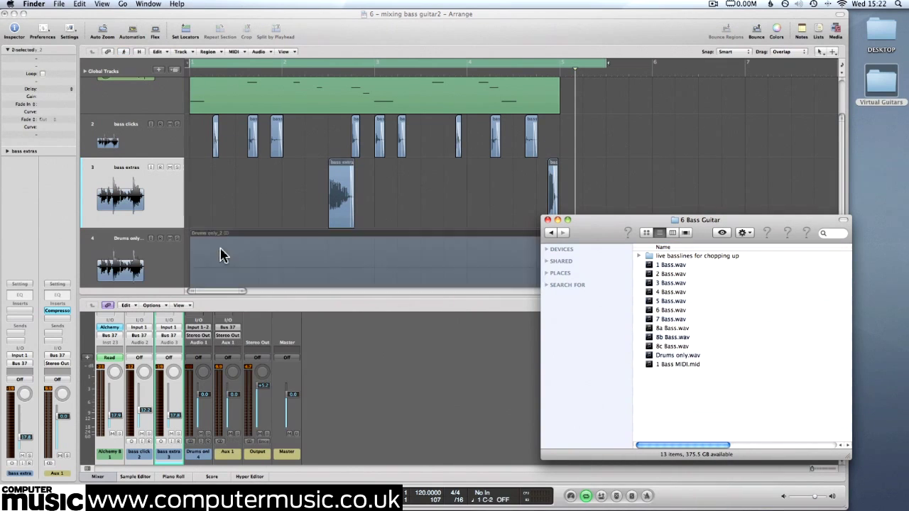
Audition the drums track in solo, unsolo it, and move it to the top of the track list.
click(178, 240)
key(space)
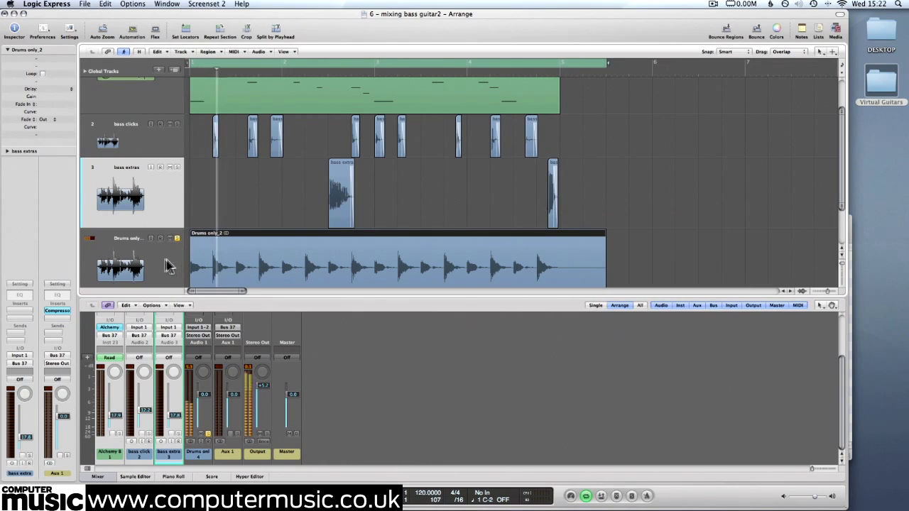
click(178, 239)
drag(123, 243, 136, 69)
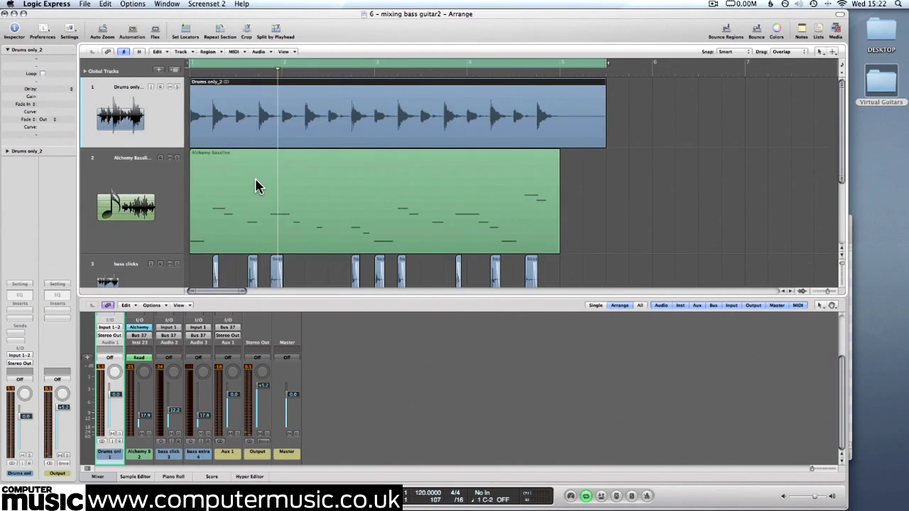
Insert the DDMF IIEQ Pro equalizer after the Compressor on Aux 1.
scroll(258, 185, down, 3)
scroll(227, 358, up, 3)
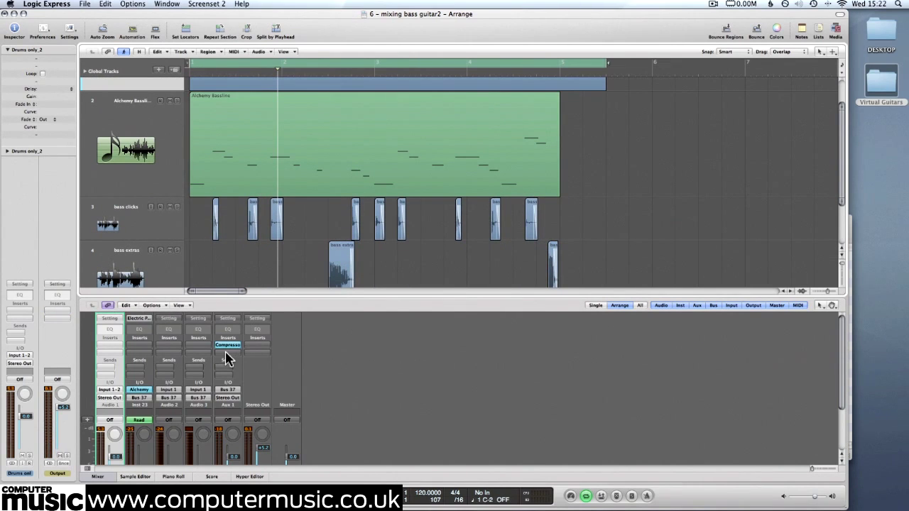
click(228, 352)
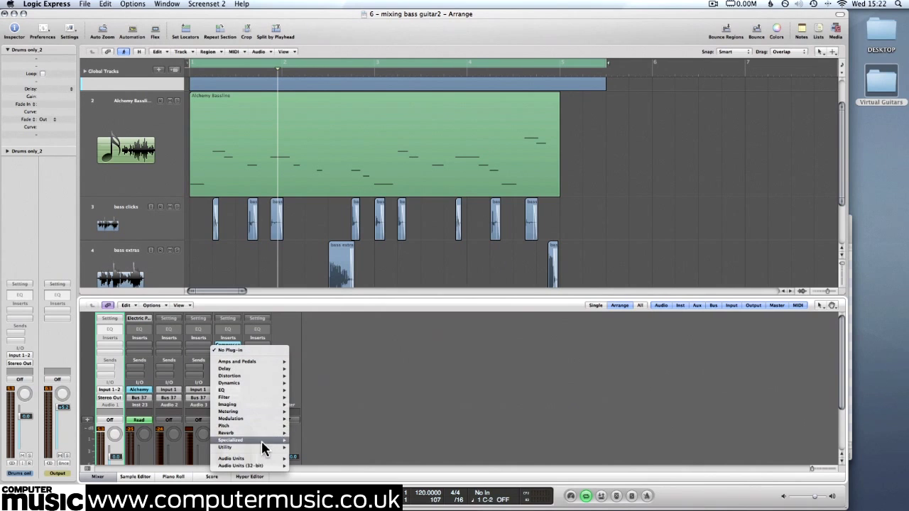
mouse_move(261, 460)
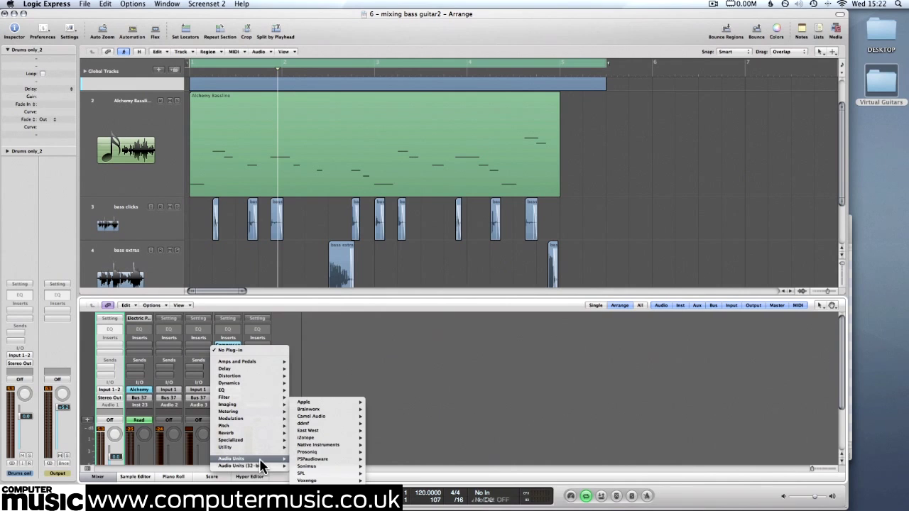
mouse_move(341, 430)
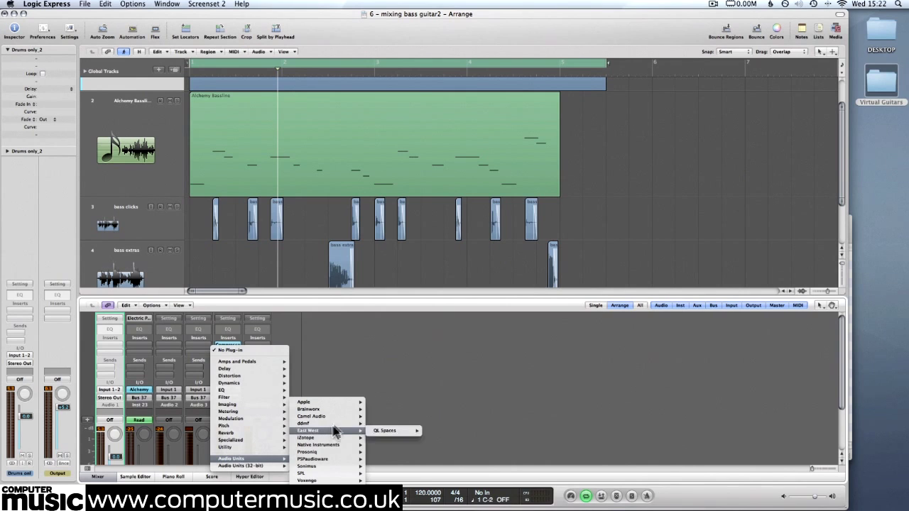
click(425, 429)
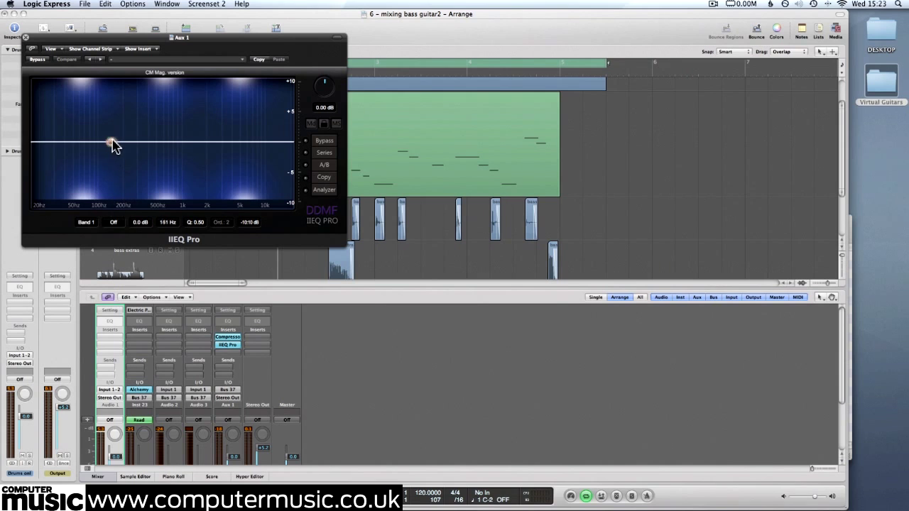
Create an AnaPeak cut on Band 1 of the EQ at 60 Hz with -3 dB gain and a Q of 2.
click(106, 143)
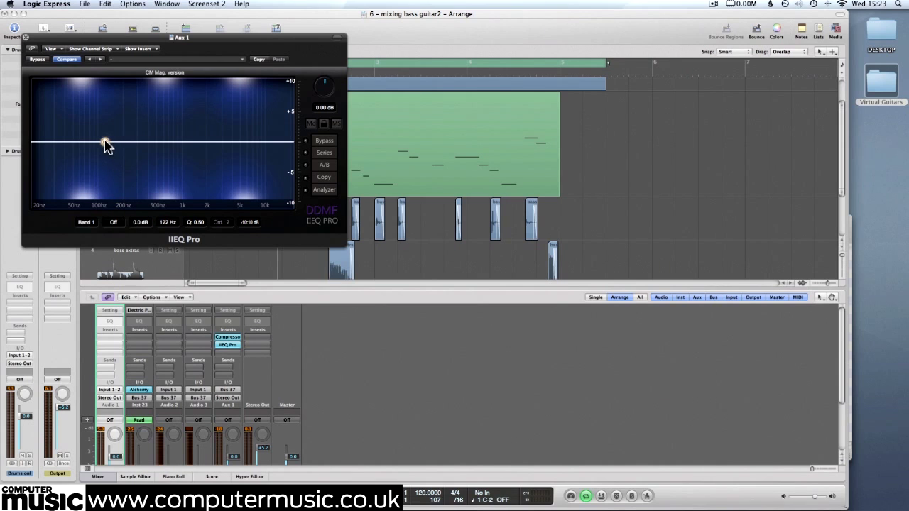
double_click(141, 223)
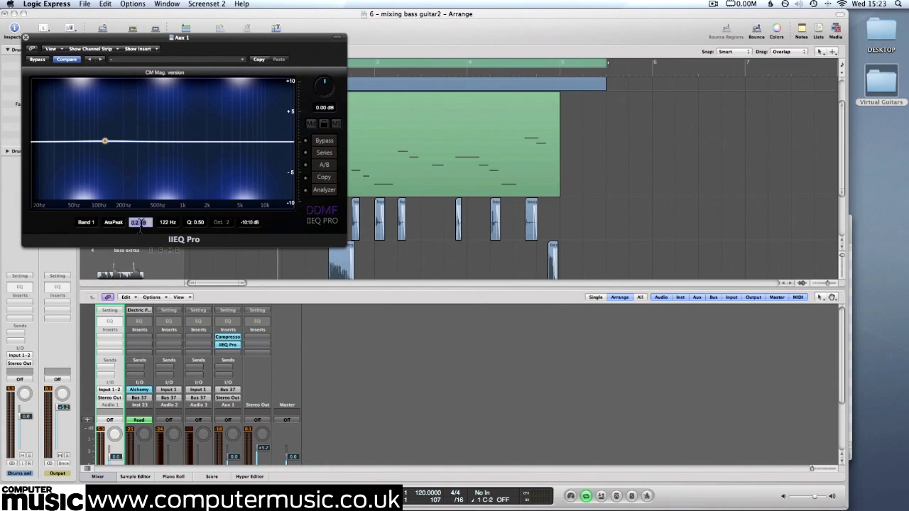
double_click(169, 223)
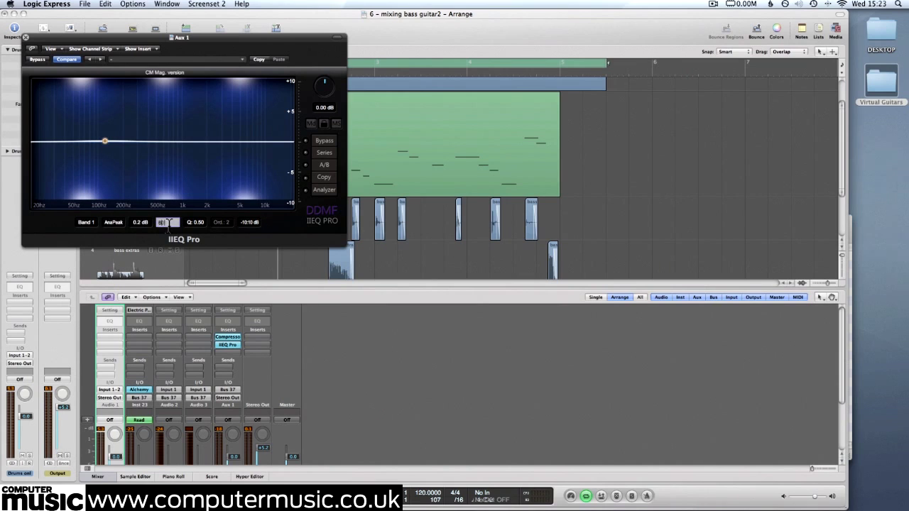
text(60)
key(Return)
double_click(142, 223)
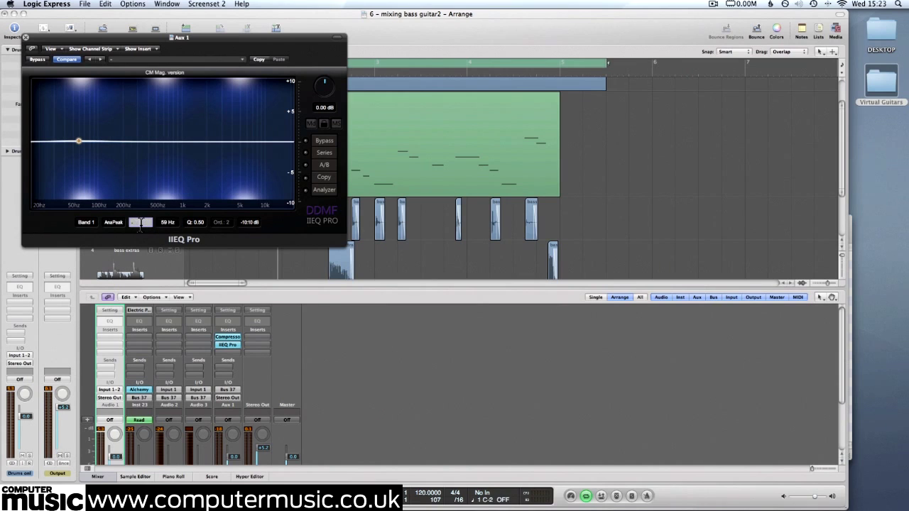
text(-3)
key(Return)
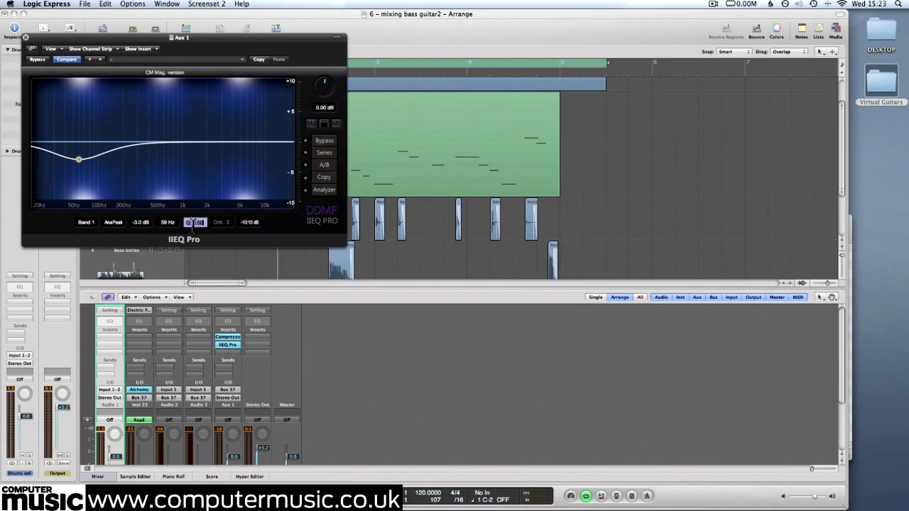
text(2)
key(Return)
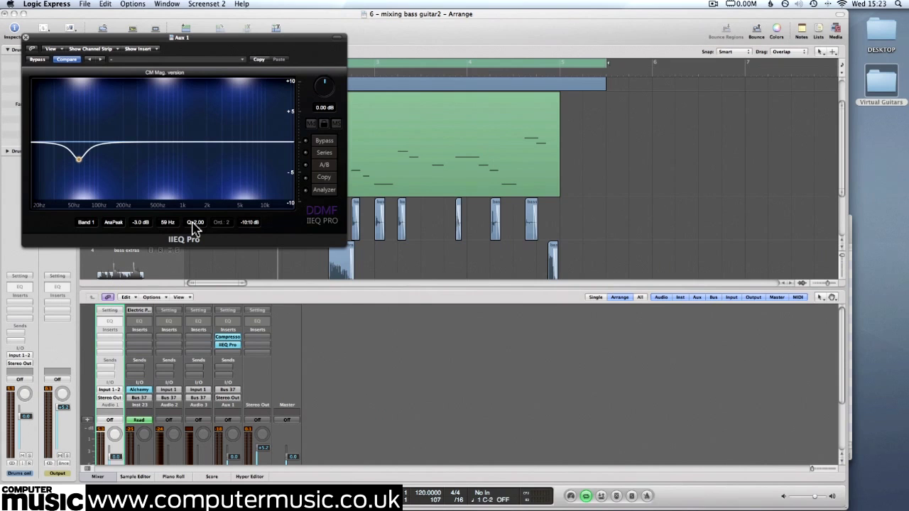
Add an AnaPeak cut on Band 2 of the EQ at 500 Hz with -4.6 dB gain and a Q of 1.5.
drag(181, 42, 465, 201)
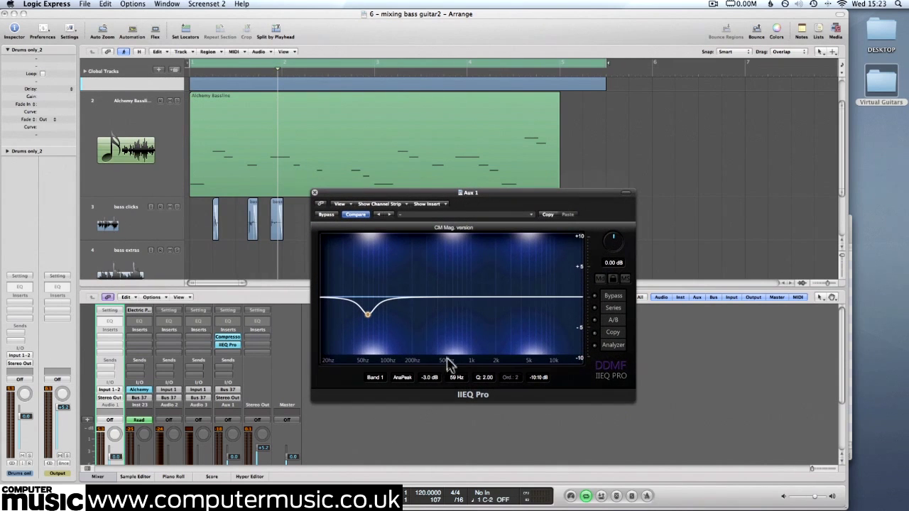
click(445, 297)
drag(445, 298, 445, 314)
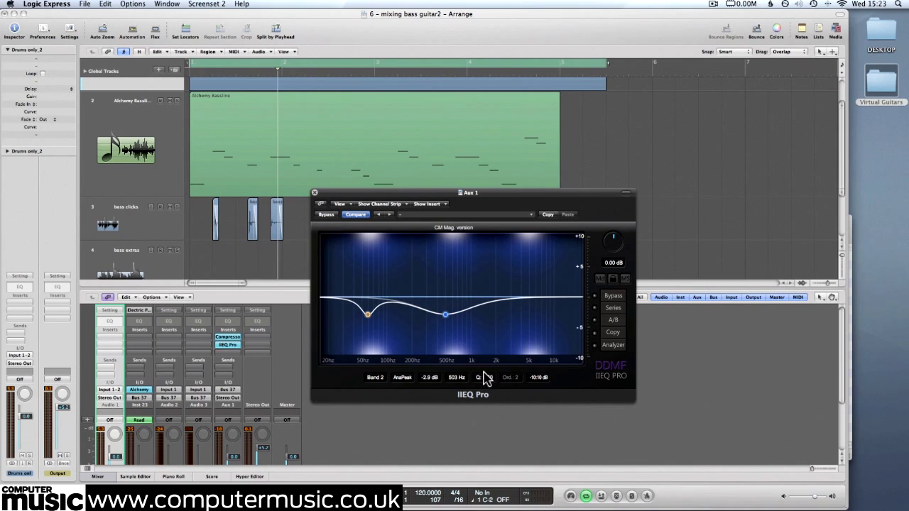
click(429, 378)
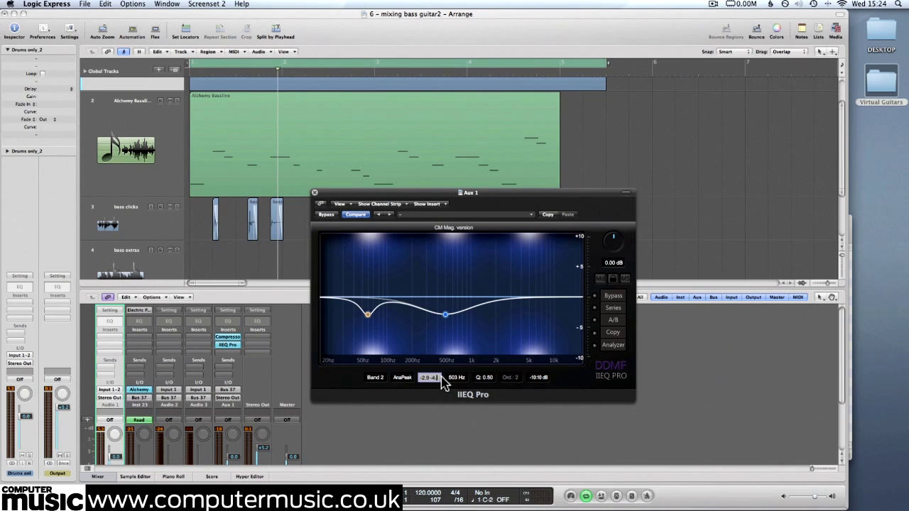
click(454, 378)
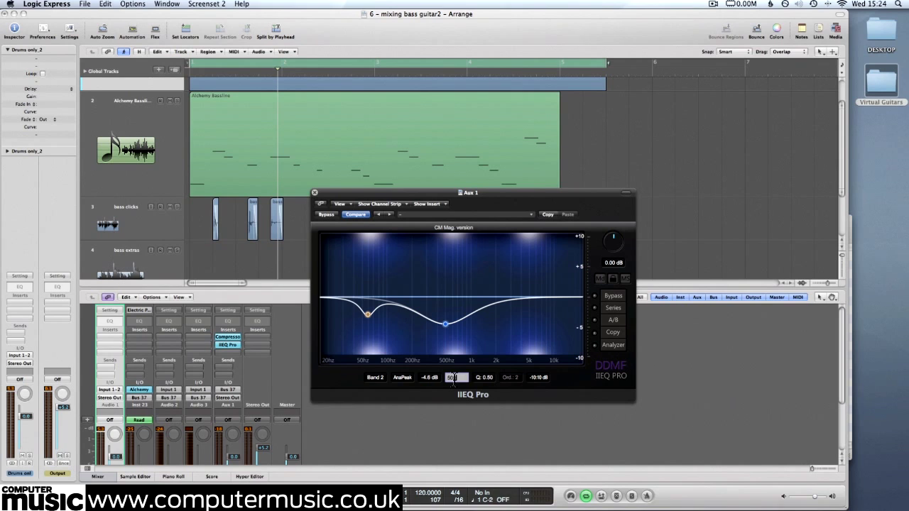
text(500)
click(483, 378)
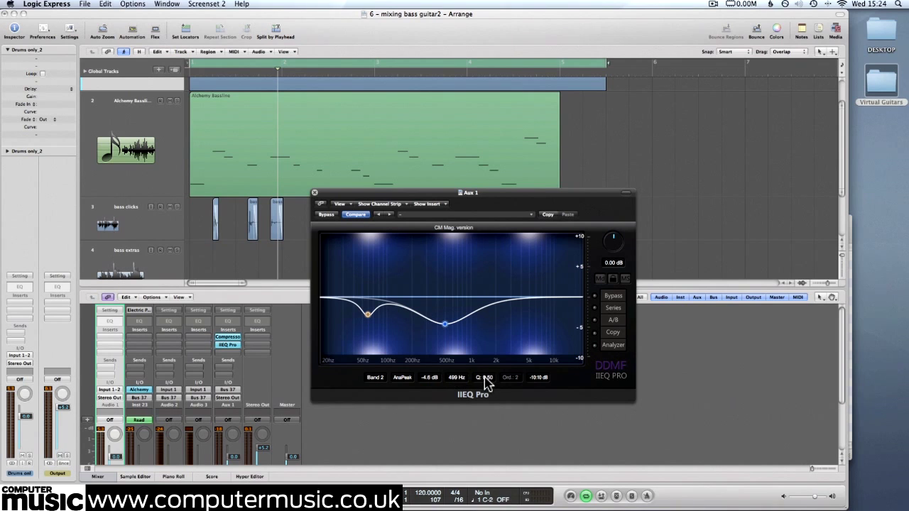
text(1.5)
key(Return)
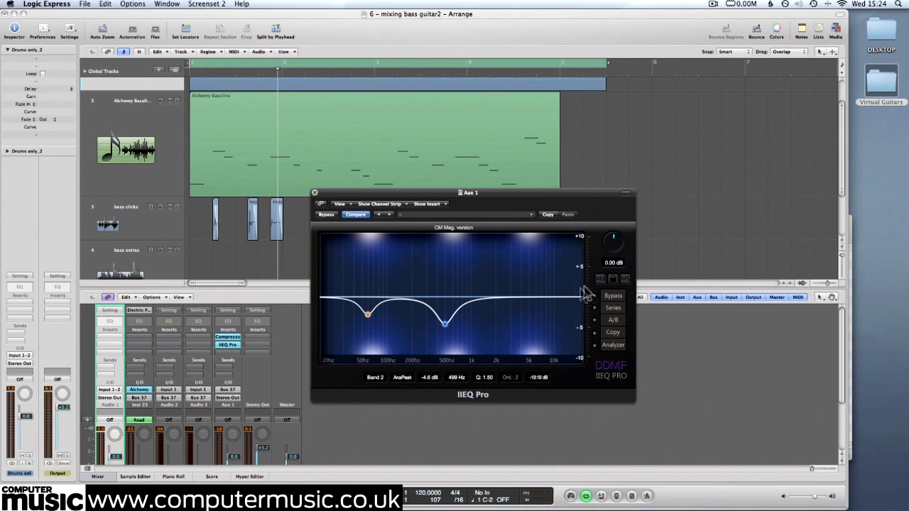
Add an LPF12 low-pass on Band 3 at about 9.8 kHz and set Band 4 to 3300 Hz with a Q of 0.75.
drag(564, 300, 555, 316)
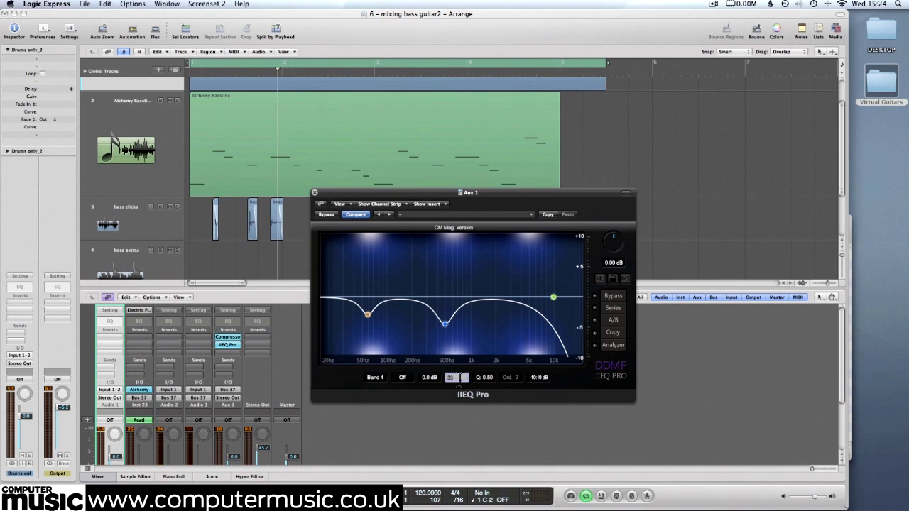
click(487, 379)
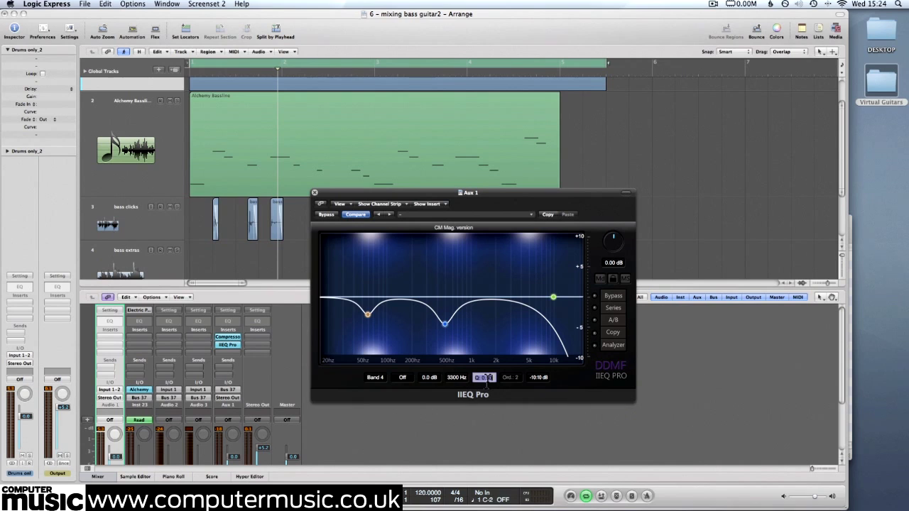
text(0.75)
key(Return)
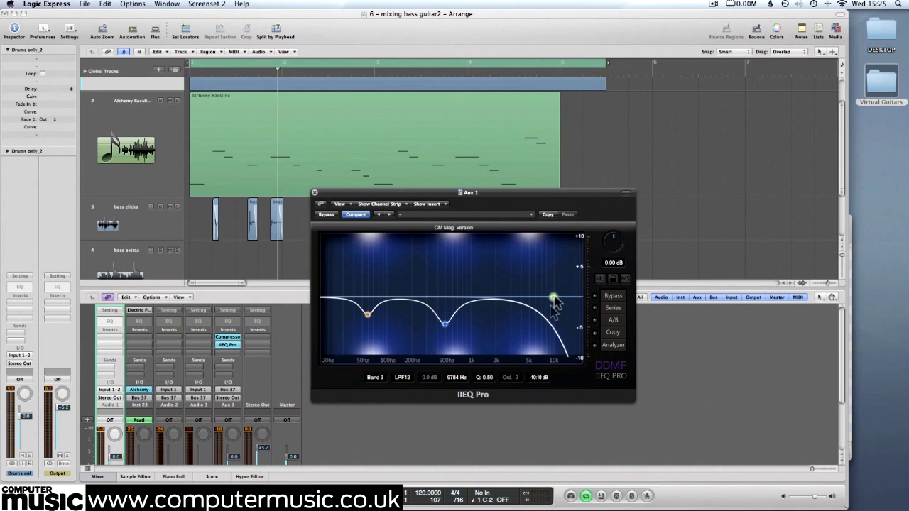
Insert the stereo Sonimus SatsonCM after the IIEQ Pro on Aux 1 and adjust its gain.
click(222, 352)
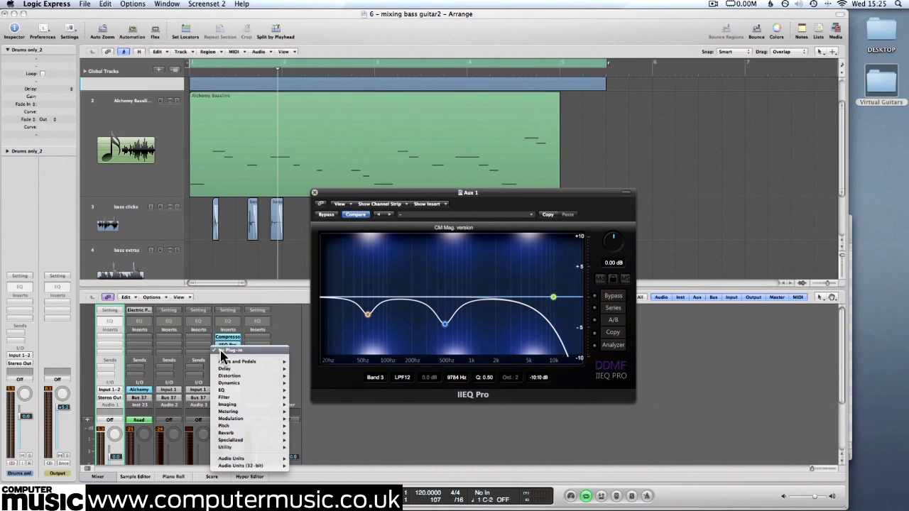
mouse_move(256, 457)
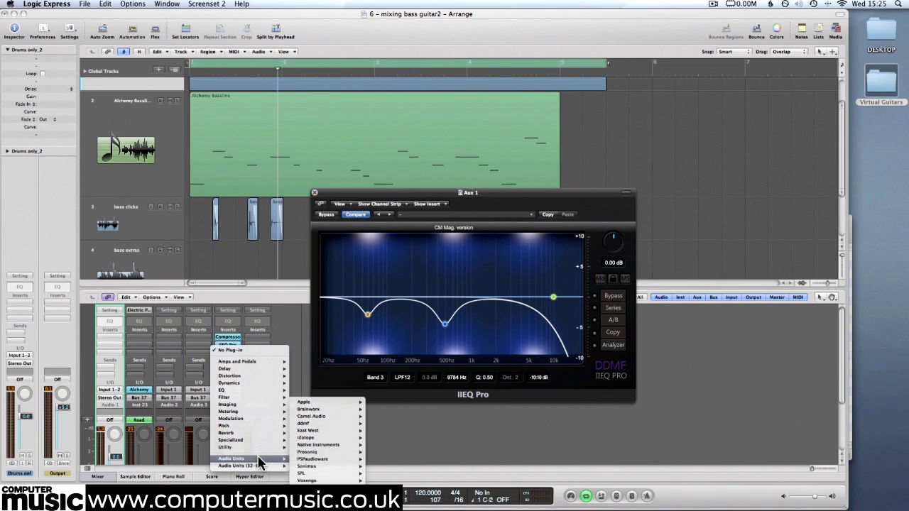
mouse_move(316, 466)
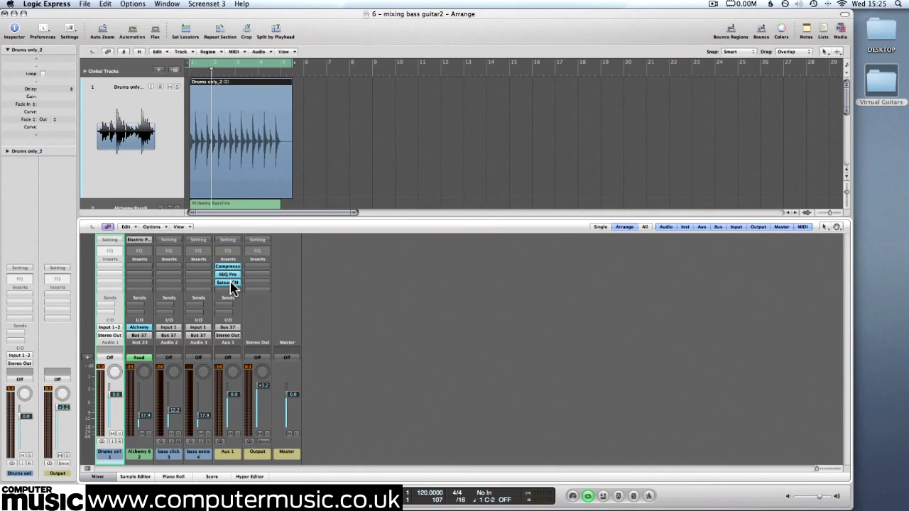
click(227, 283)
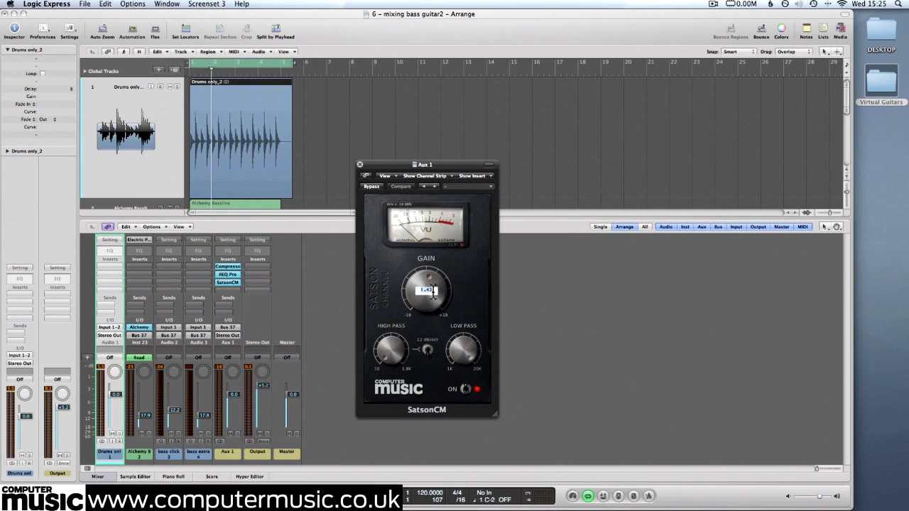
key(Return)
click(331, 199)
key(p)
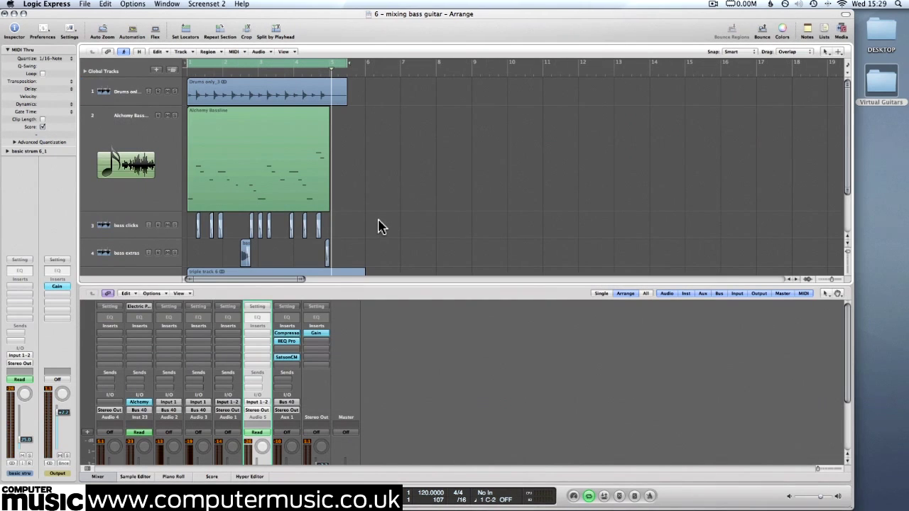
Audition the triple track and basic strum guitar tracks one after the other in solo, unsoloing each.
scroll(378, 225, down, 3)
click(126, 204)
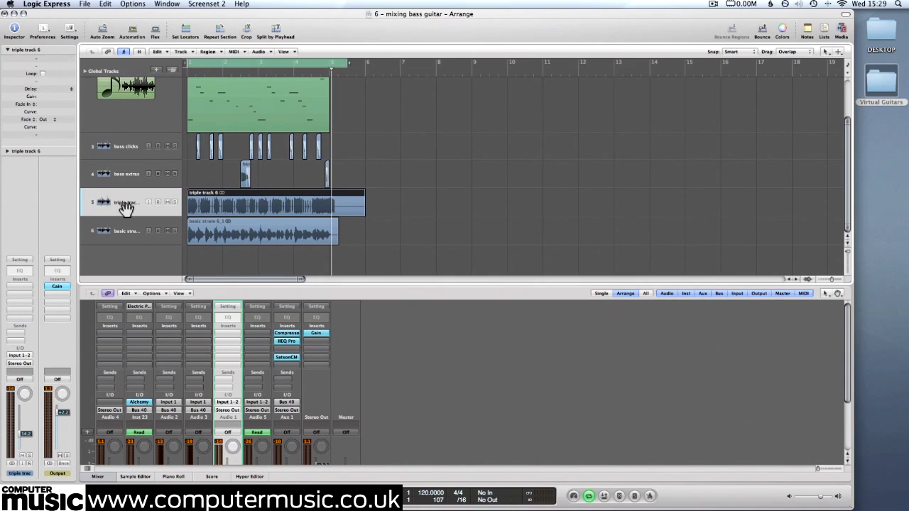
scroll(227, 368, down, 2)
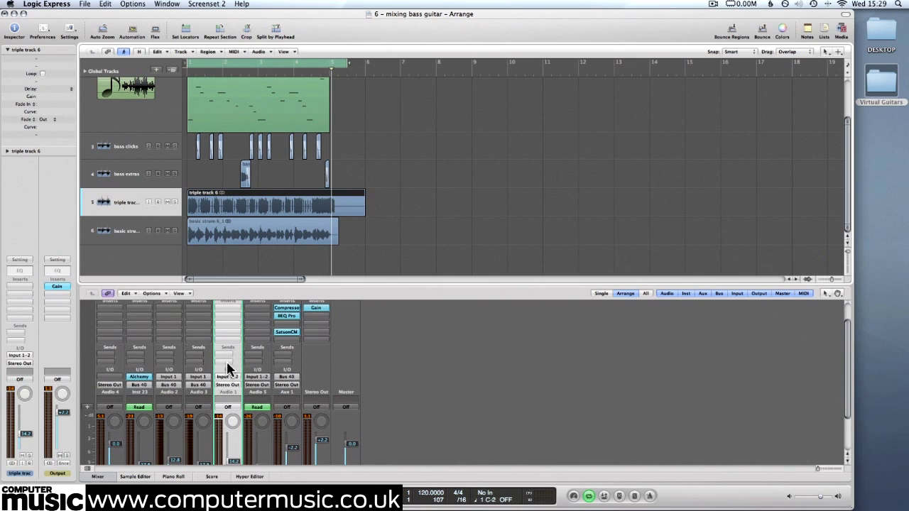
click(132, 234)
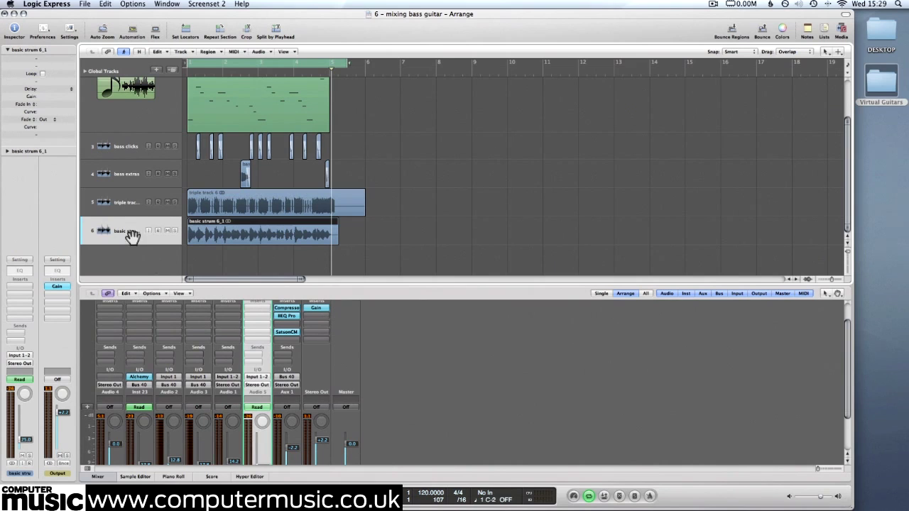
scroll(260, 320, up, 2)
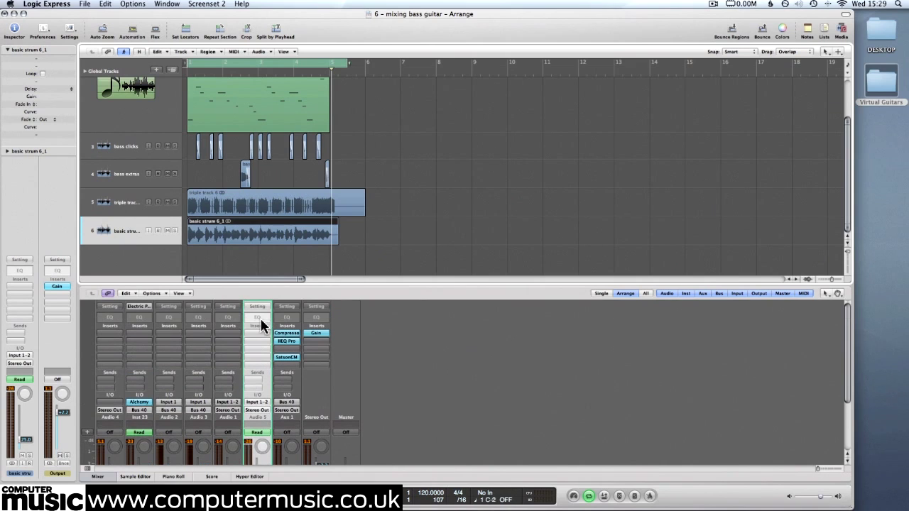
click(175, 203)
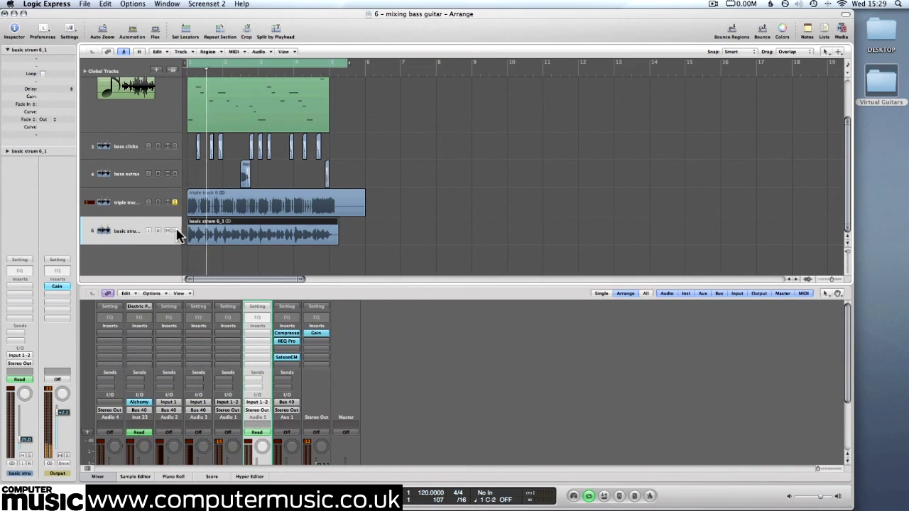
click(174, 203)
click(175, 231)
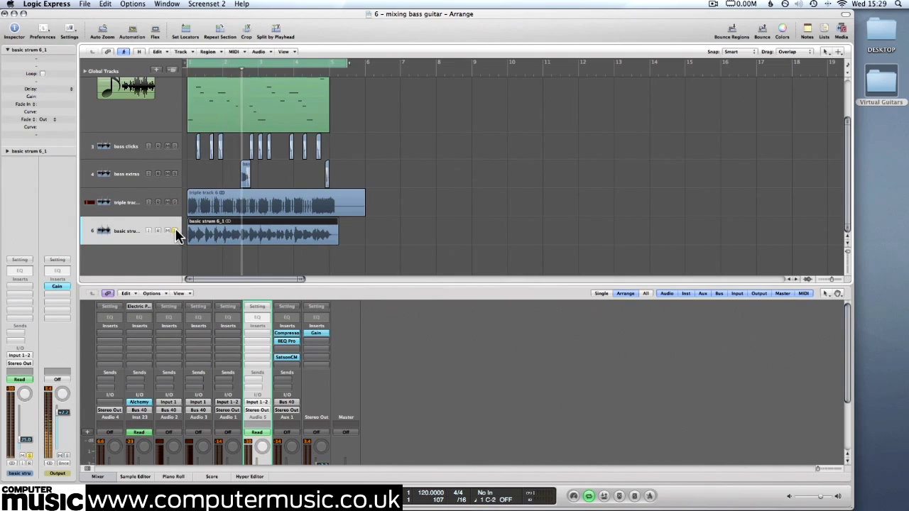
click(177, 232)
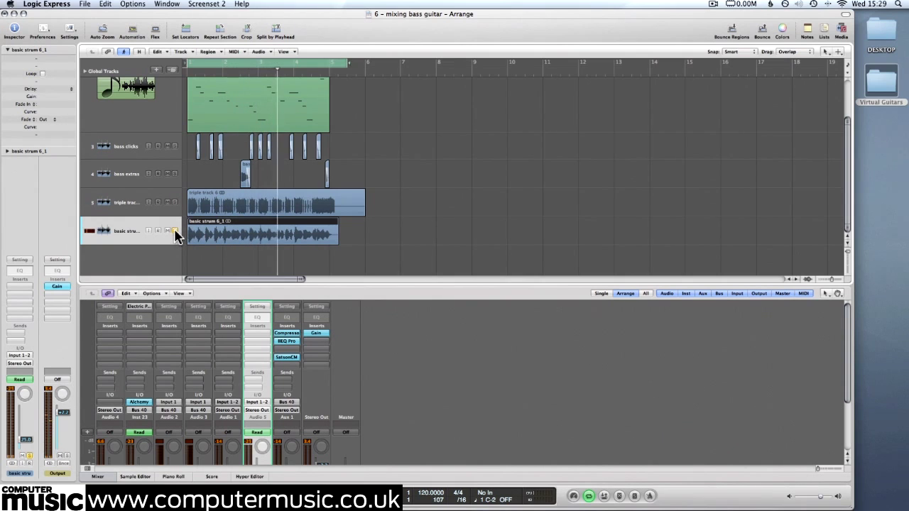
Insert the stereo Kuassa Amplifikation CM (32-bit) on the basic strum channel, load its Mid Lead preset and close the plug-in.
click(259, 333)
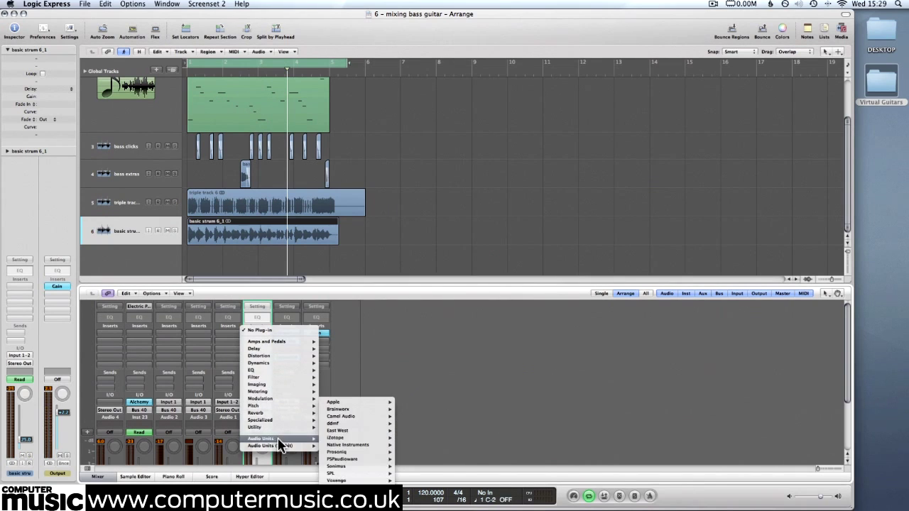
mouse_move(279, 447)
mouse_move(339, 402)
mouse_move(472, 402)
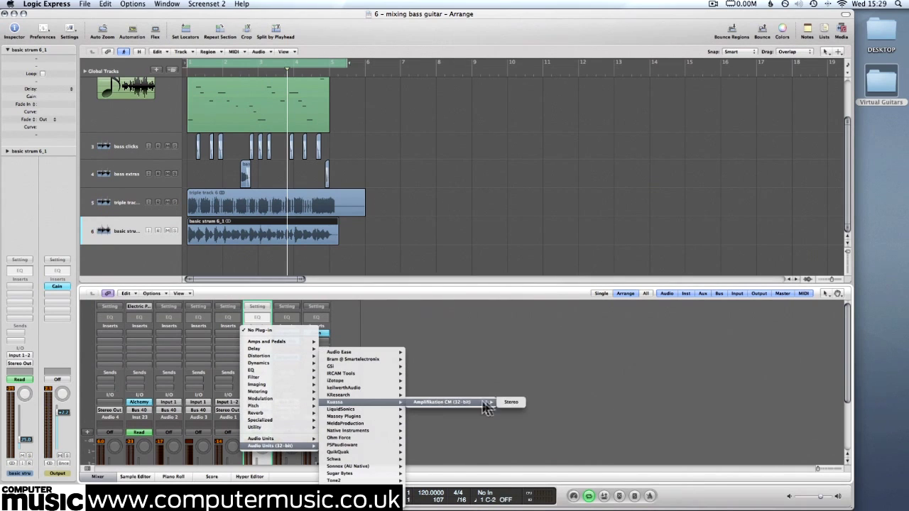
click(511, 403)
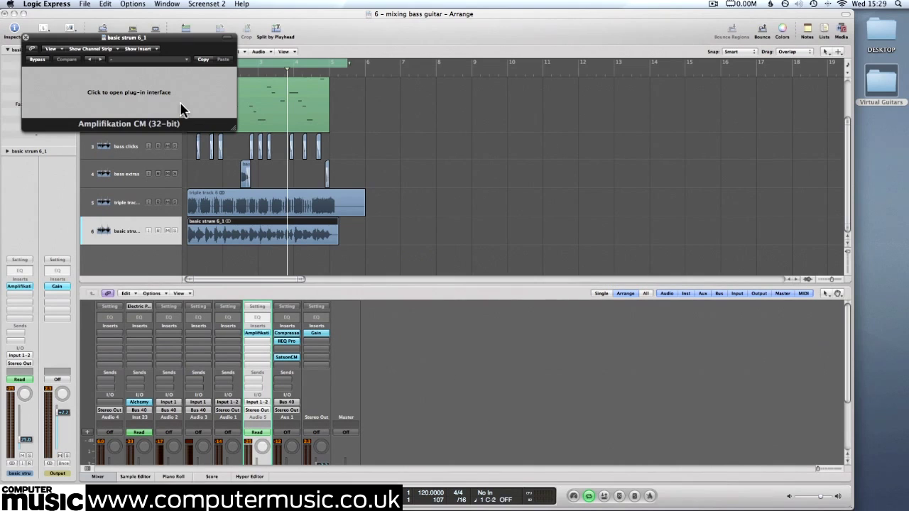
click(181, 110)
click(152, 86)
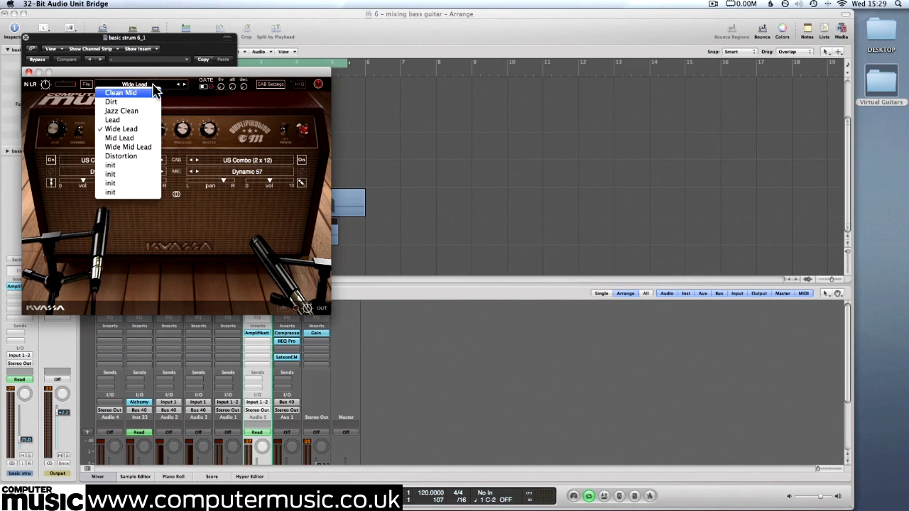
click(124, 138)
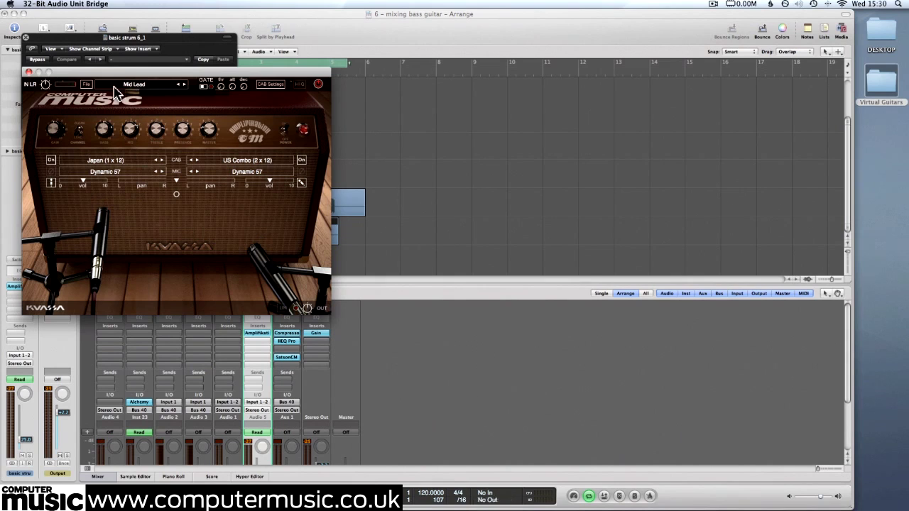
click(29, 71)
click(26, 37)
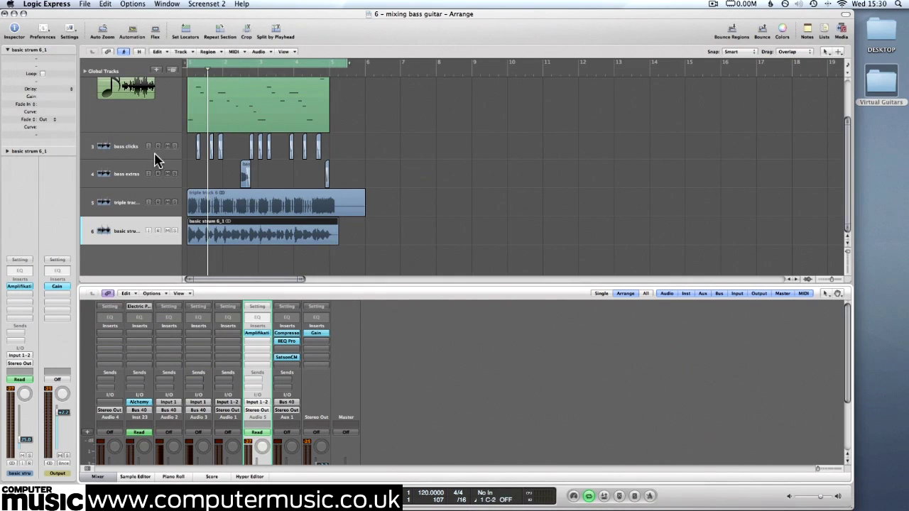
Audition the amped basic strum track in solo and unsolo it.
click(176, 232)
key(space)
click(175, 231)
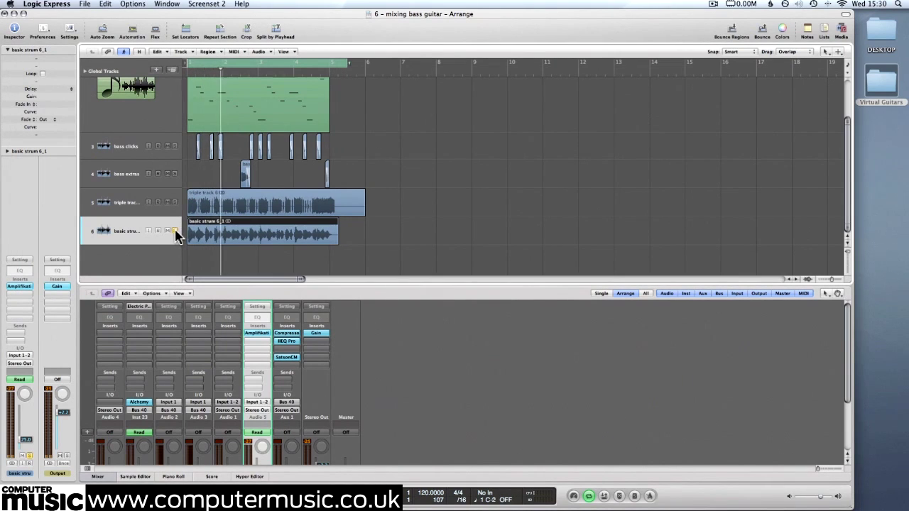
Insert a single-band Low Cut at 200 Hz on the triple track channel and copy it below Amplifikation on the basic strum channel.
click(225, 347)
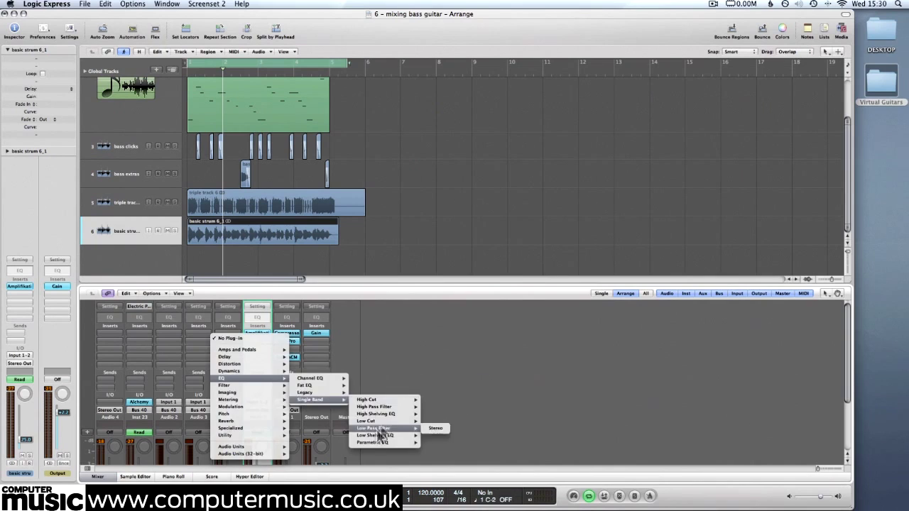
click(424, 428)
click(110, 84)
text(200)
key(Return)
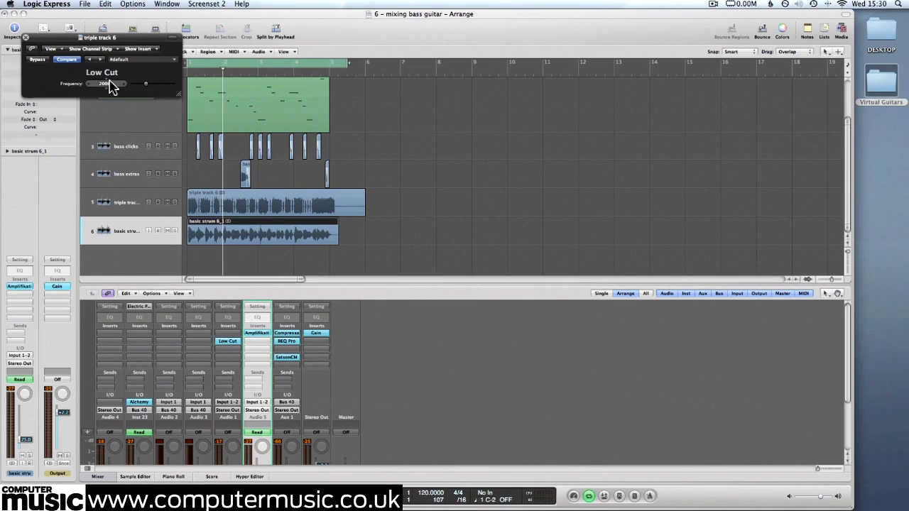
drag(233, 346, 257, 341)
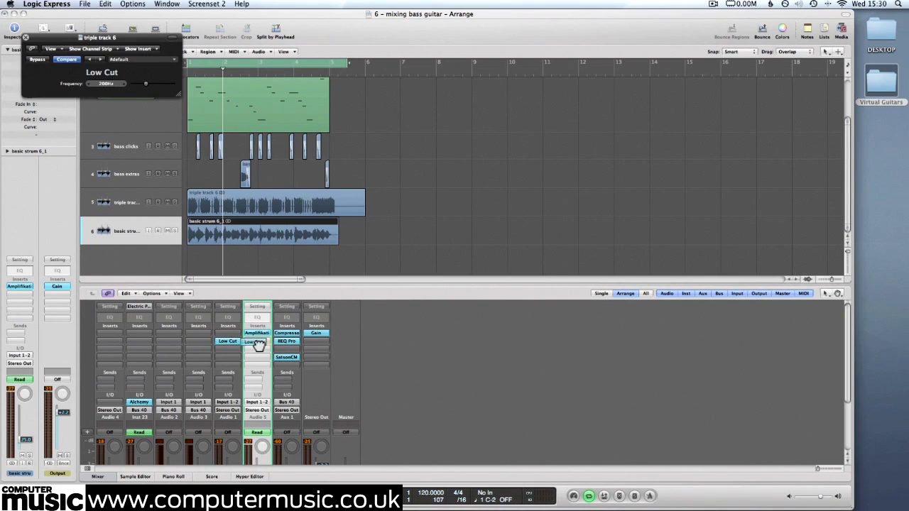